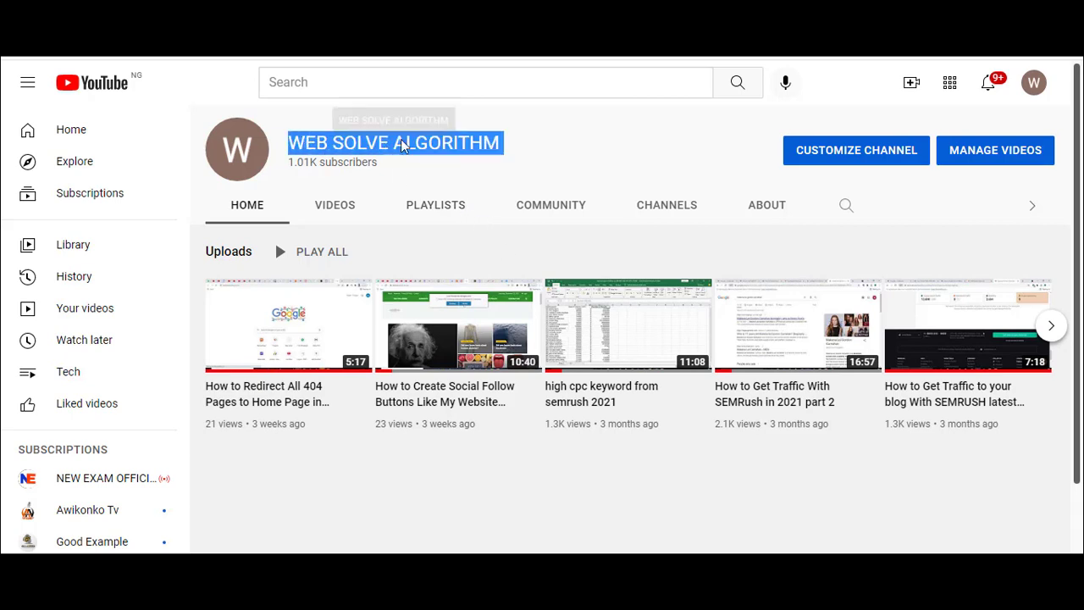
# Present the PowerPoint title slide 'How to scan WordPress theme and plugin against hidden virus'
pyautogui.click(460, 168)
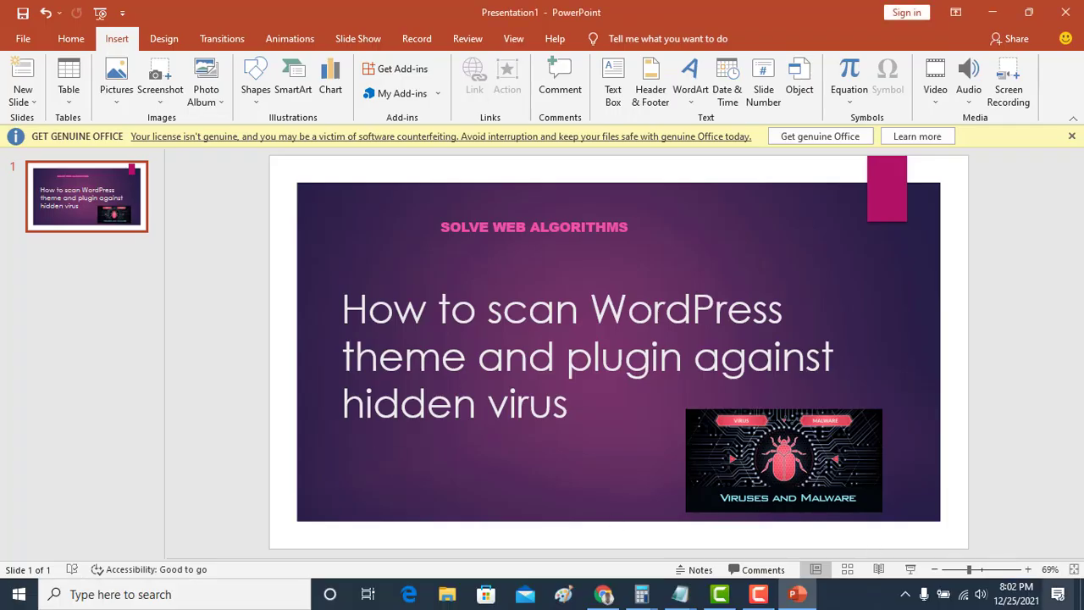
# Switch to the WordPress Installed Plugins page in Chrome and scroll through the list
pyautogui.click(610, 597)
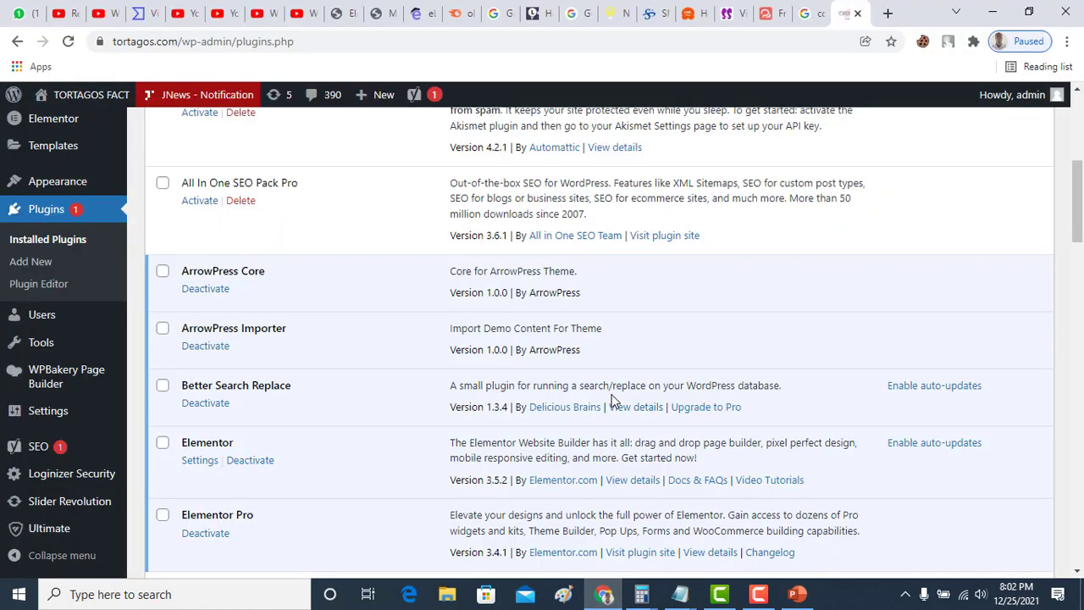
pyautogui.scroll(-5, 455, 407)
pyautogui.scroll(-10, 448, 405)
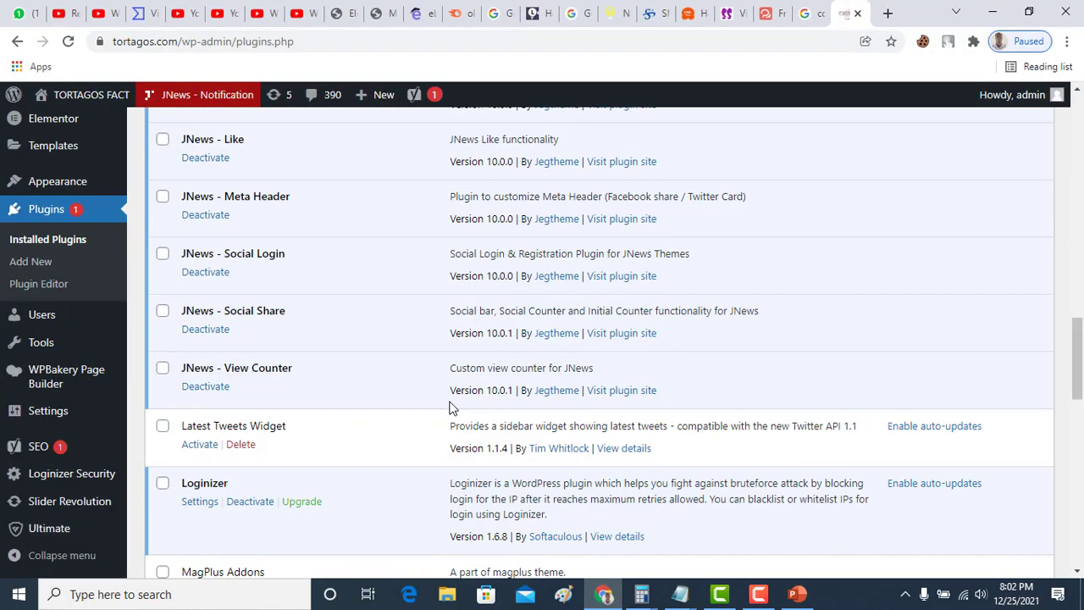
pyautogui.scroll(8, 450, 408)
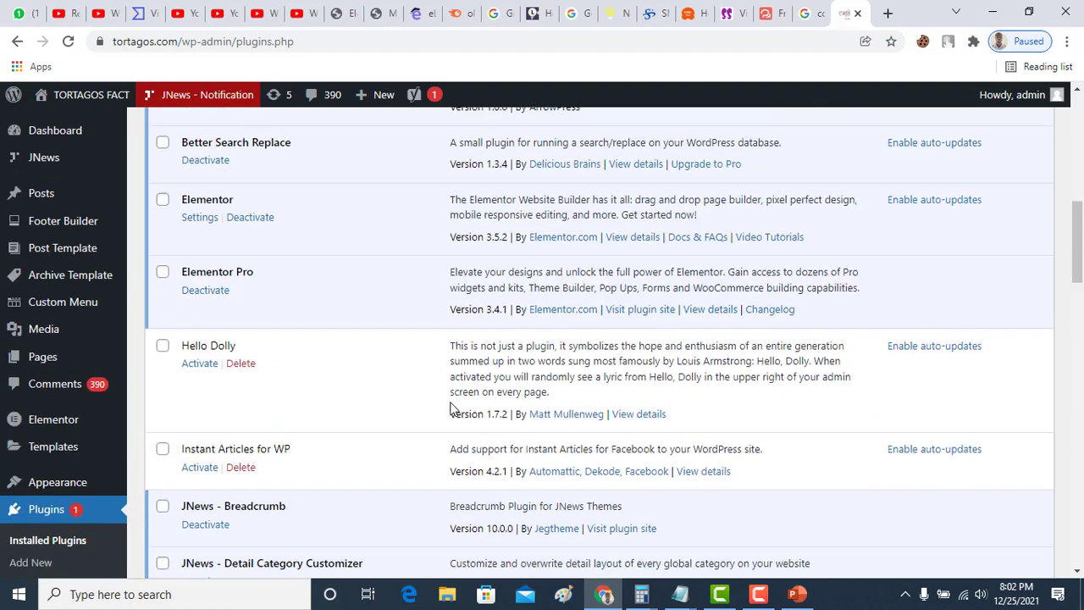
pyautogui.scroll(4, 451, 405)
pyautogui.scroll(2, 450, 406)
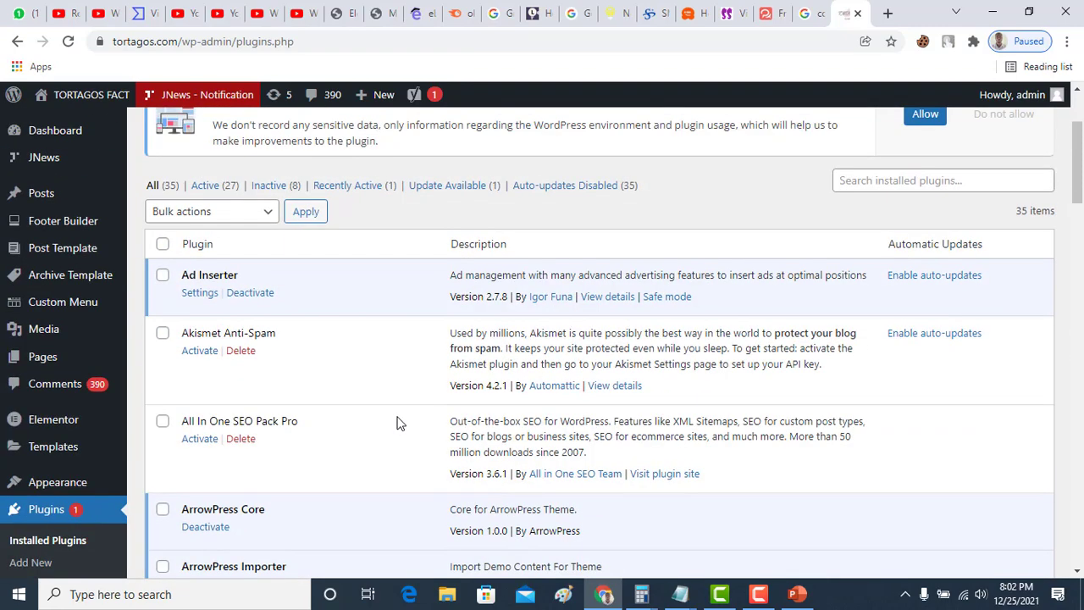
pyautogui.scroll(2, 400, 424)
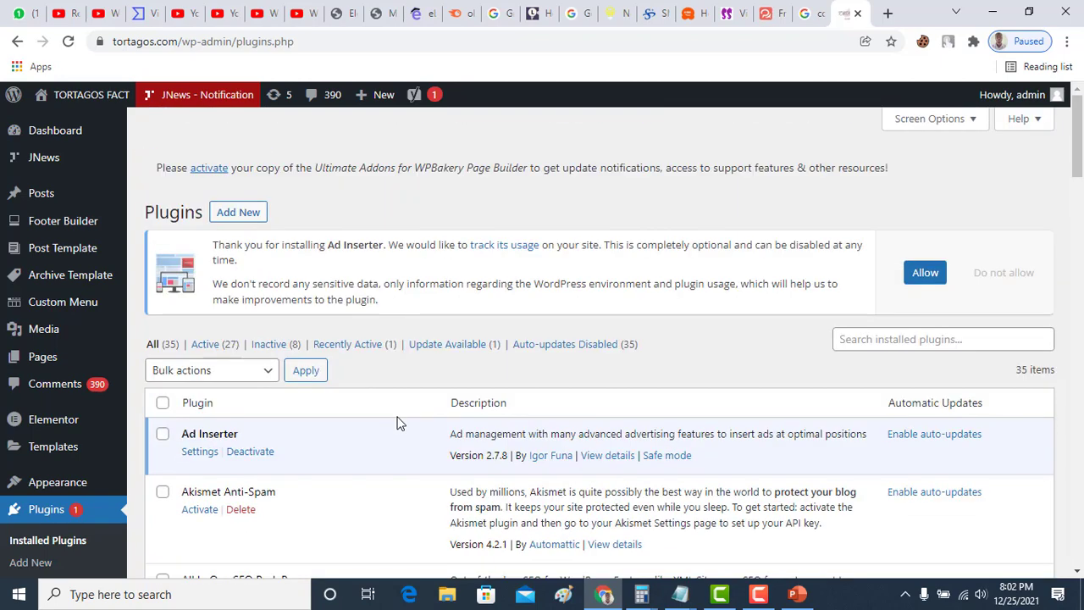
pyautogui.scroll(-2, 394, 420)
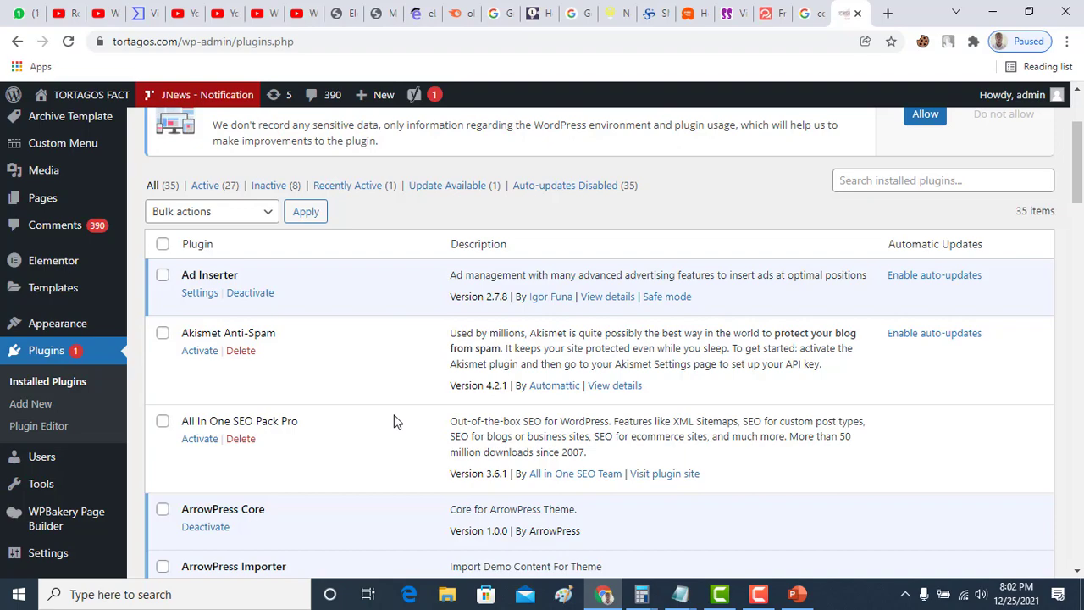
pyautogui.scroll(-4, 394, 421)
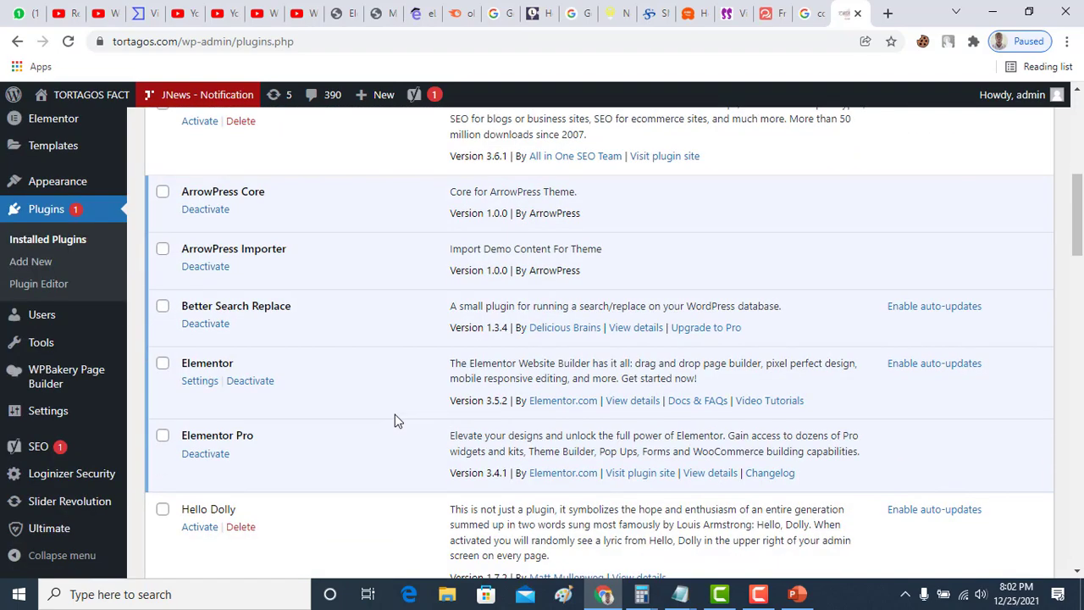
pyautogui.scroll(6, 395, 419)
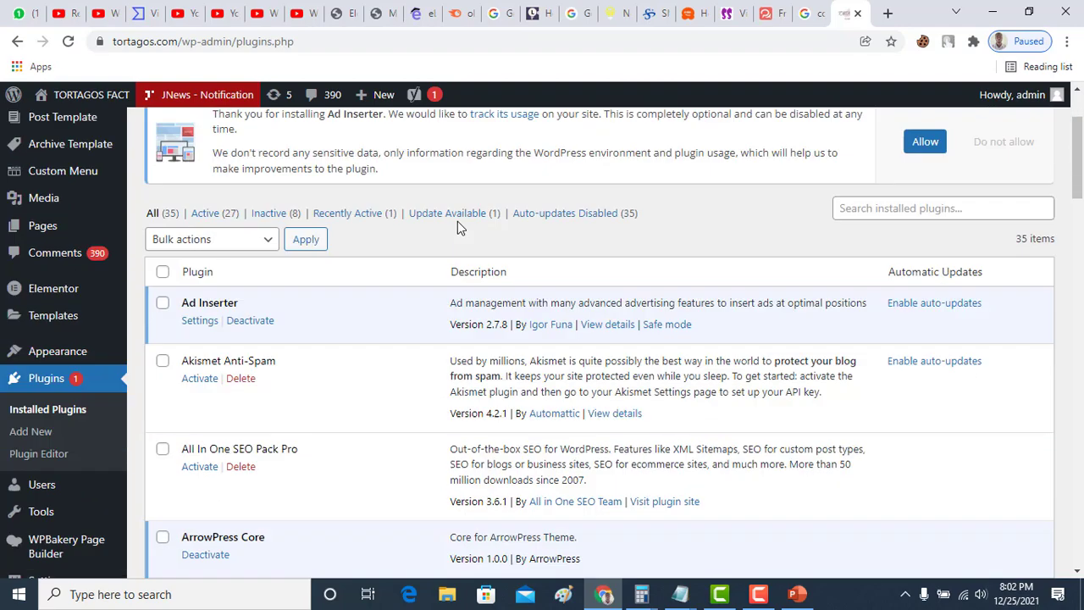
pyautogui.scroll(-8, 452, 241)
pyautogui.scroll(-8, 452, 242)
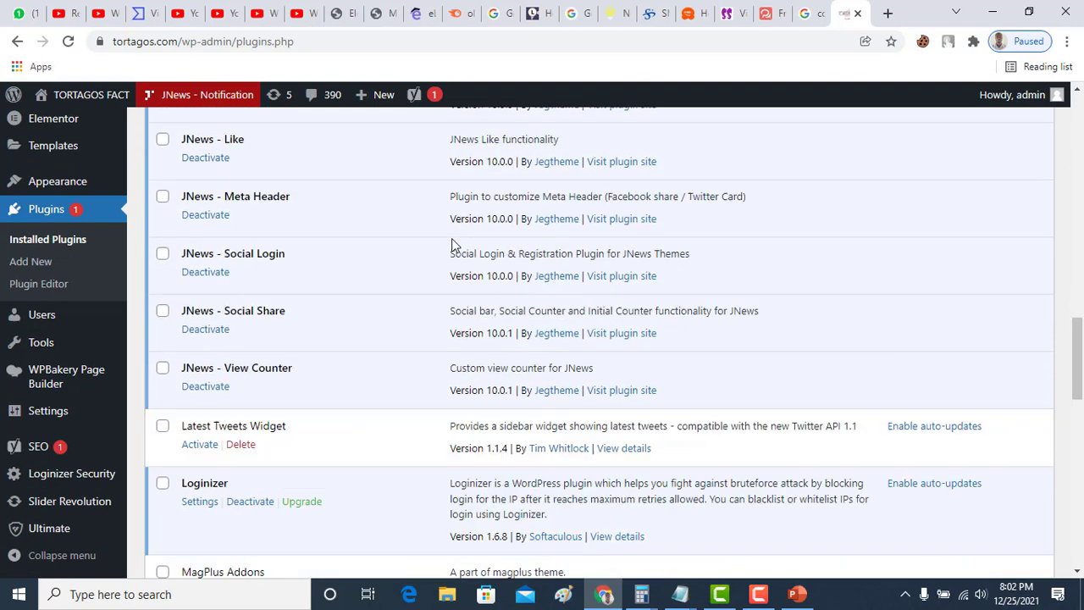
# Scroll back up the plugins list and go to Appearance > Themes
pyautogui.scroll(6, 453, 244)
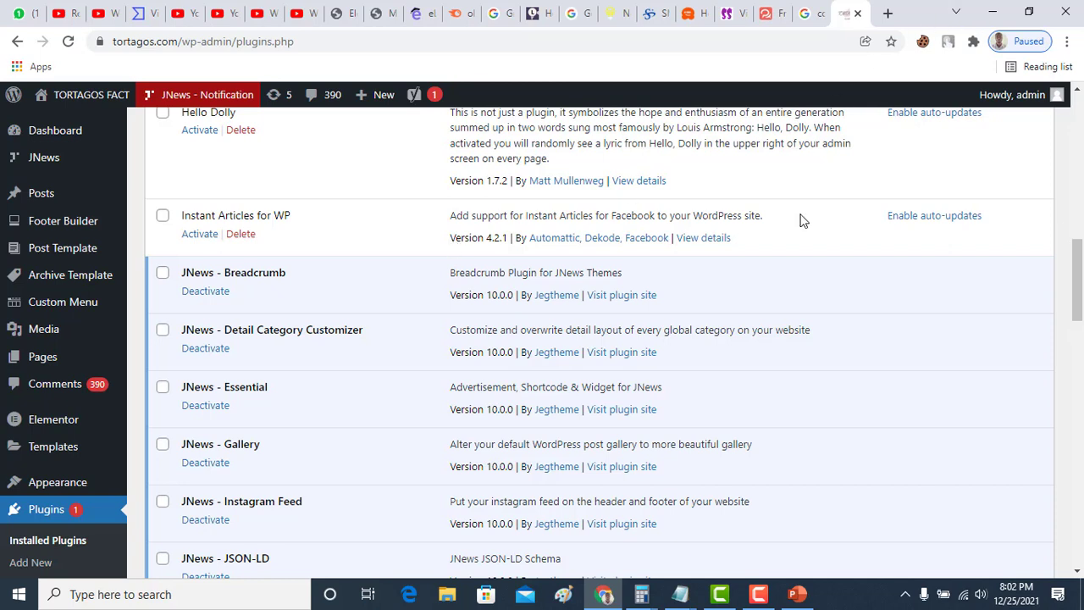
pyautogui.scroll(3, 803, 220)
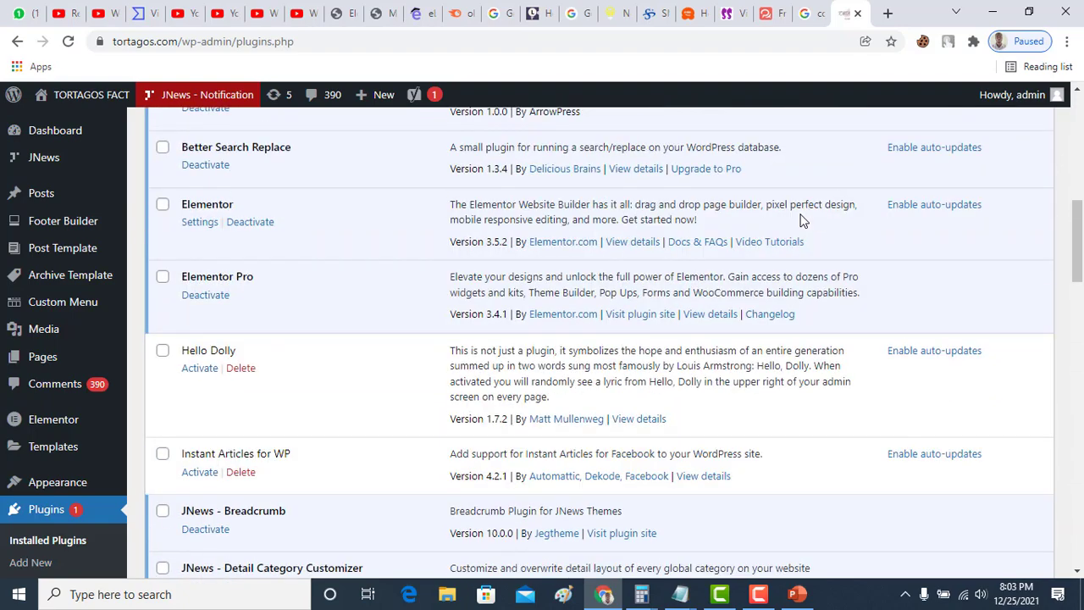
pyautogui.scroll(3, 803, 220)
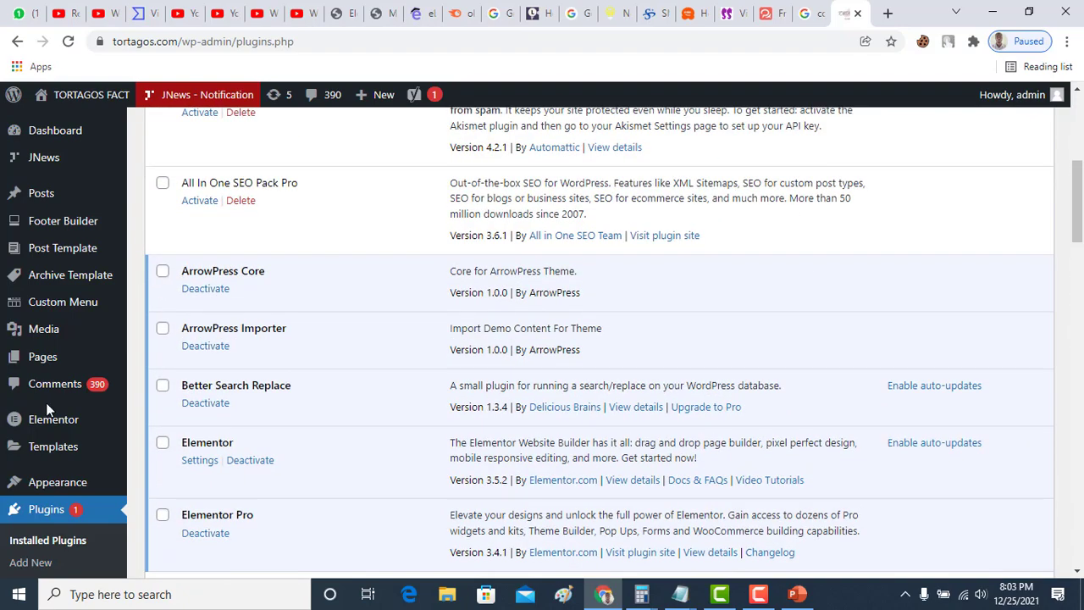
pyautogui.scroll(2, 44, 365)
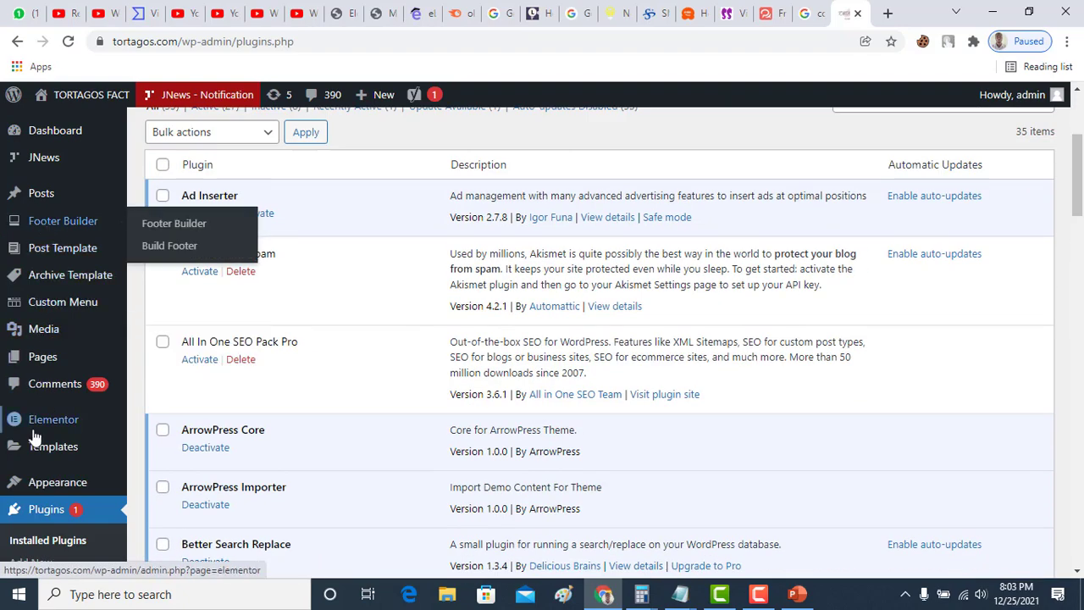
pyautogui.moveTo(47, 482)
pyautogui.click(159, 421)
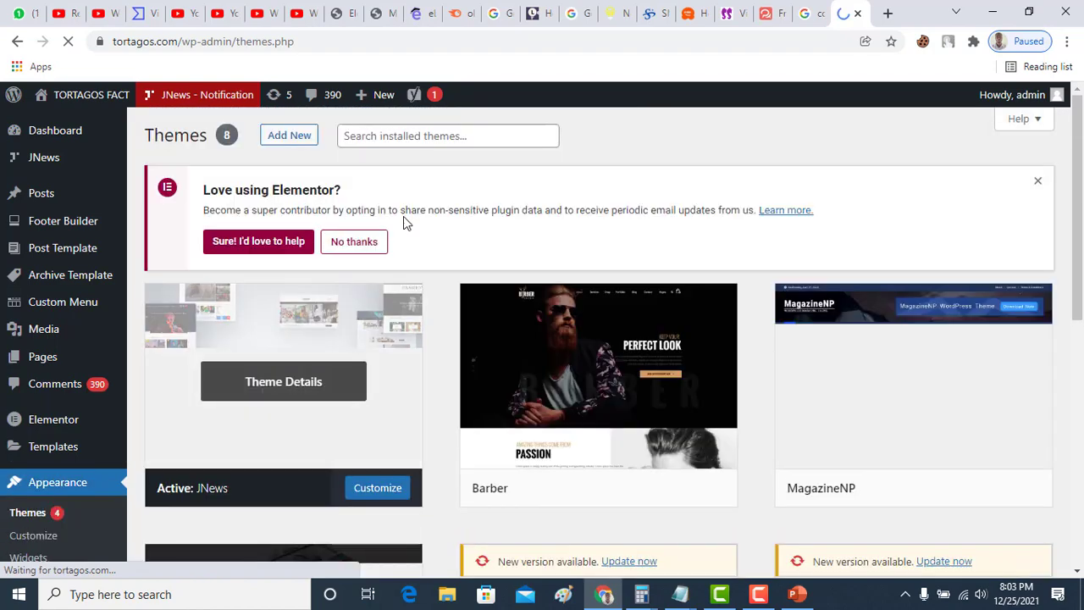
# Look over the 8 installed themes and go to Add New
pyautogui.scroll(-6, 343, 187)
pyautogui.scroll(6, 593, 280)
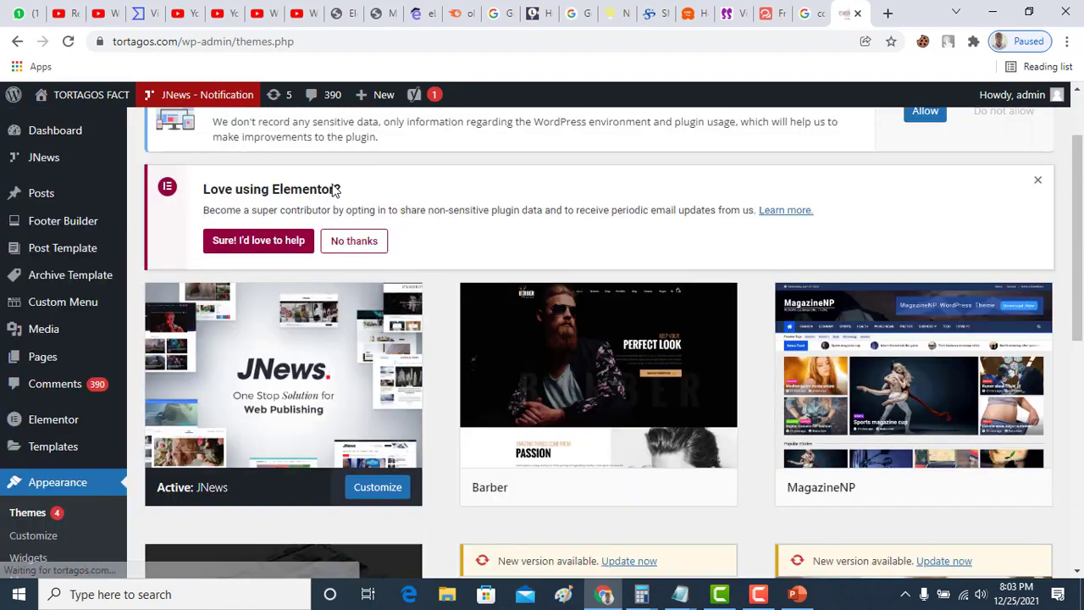
pyautogui.scroll(2, 320, 267)
pyautogui.click(301, 142)
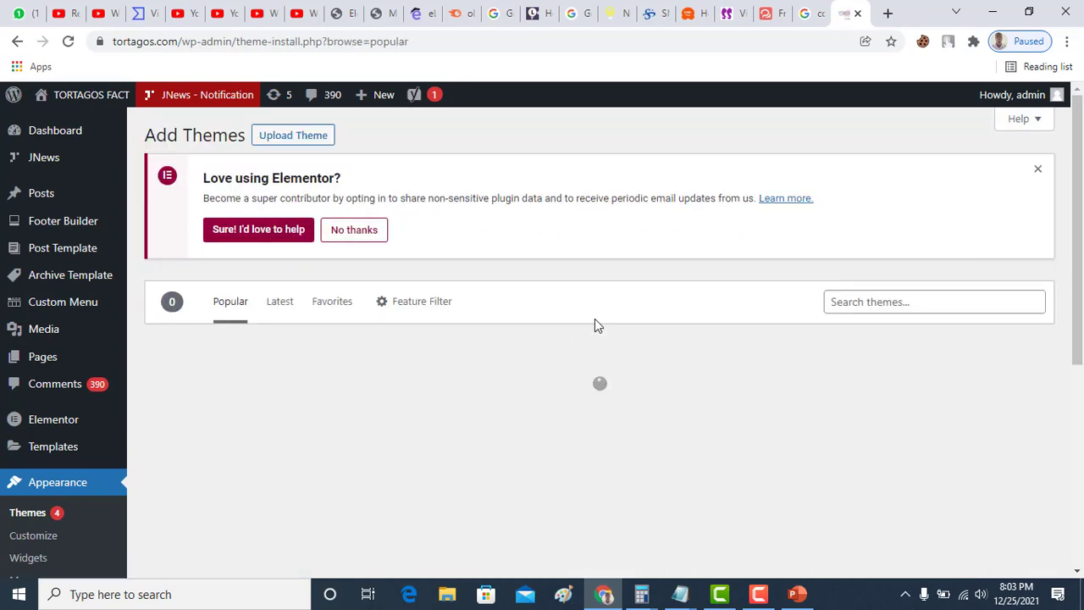
# Browse the Popular themes grid, including Astra, Hello Elementor and OceanWP
pyautogui.scroll(-5, 595, 324)
pyautogui.scroll(-10, 597, 326)
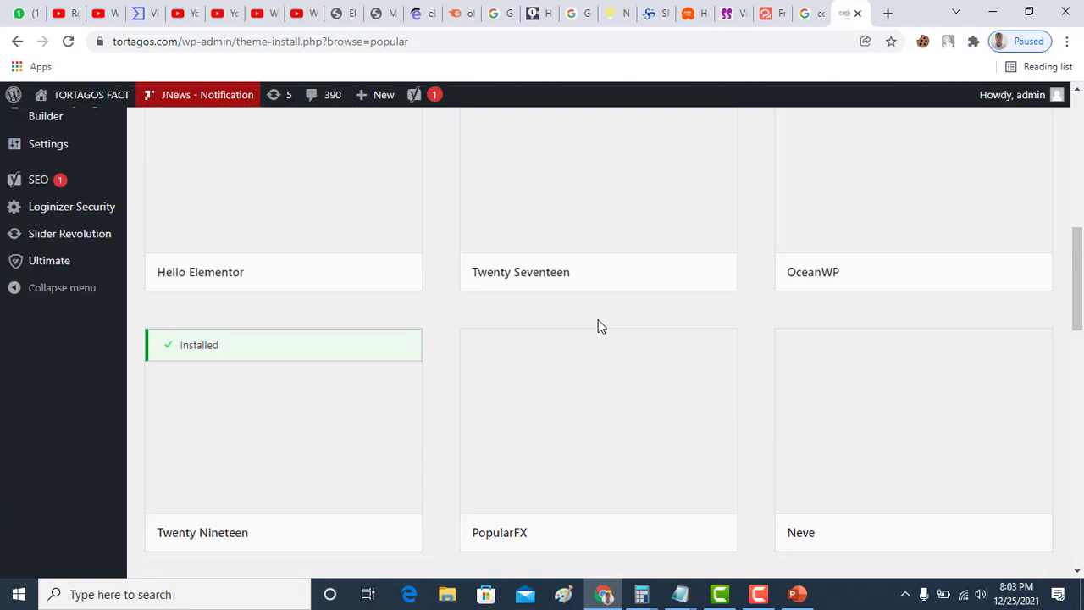
pyautogui.scroll(-10, 753, 395)
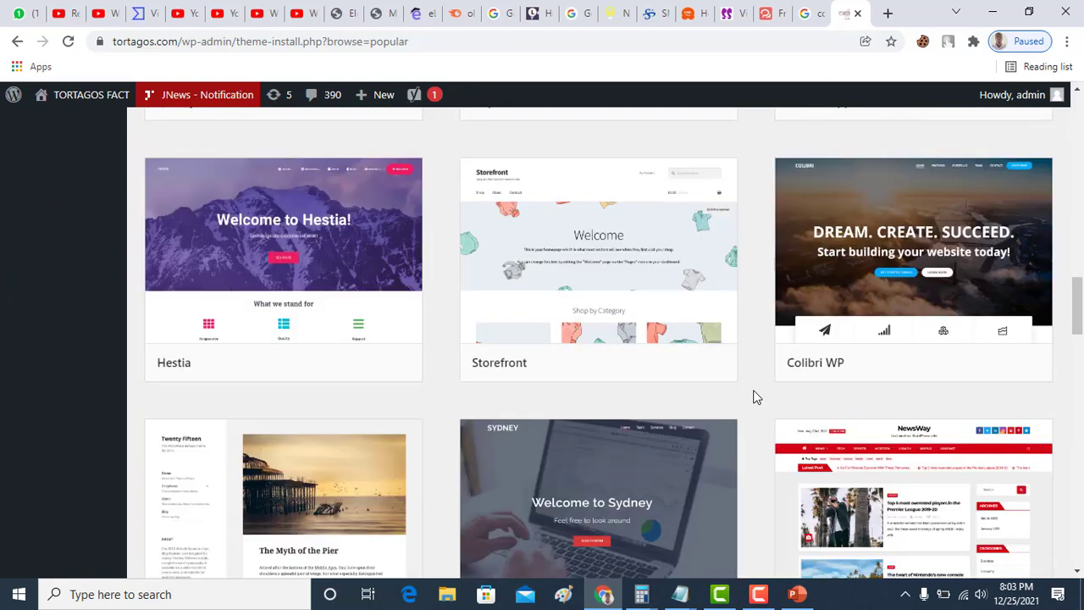
pyautogui.scroll(-5, 753, 398)
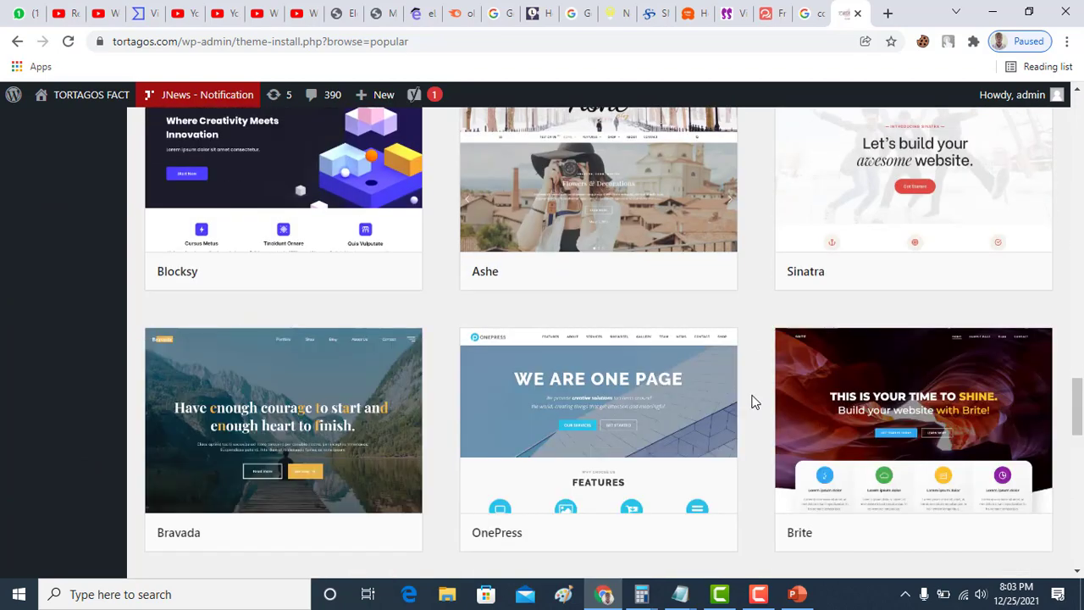
pyautogui.scroll(-5, 753, 402)
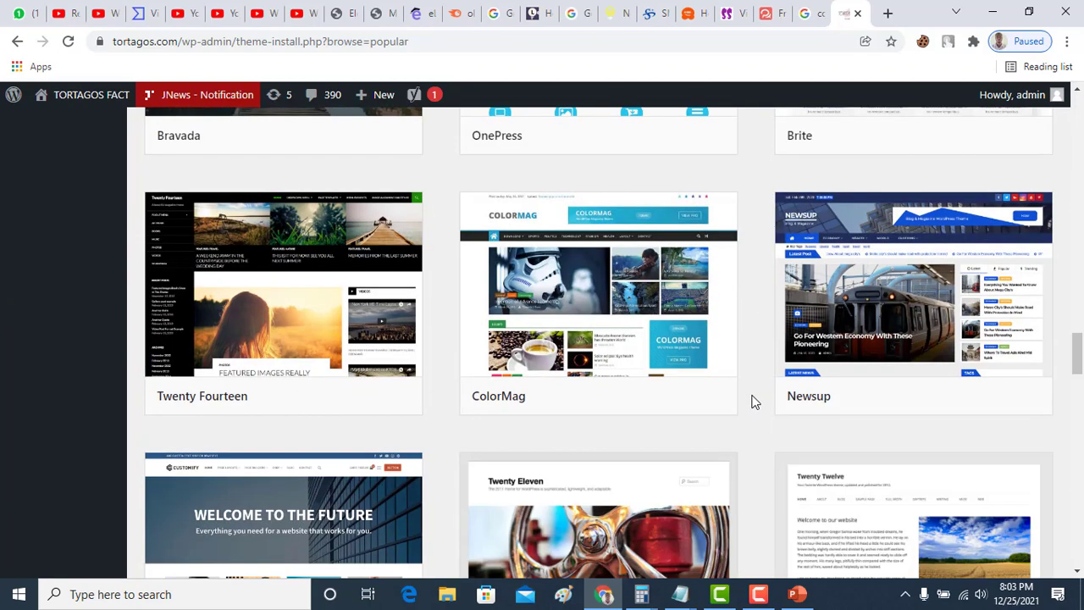
pyautogui.scroll(20, 754, 402)
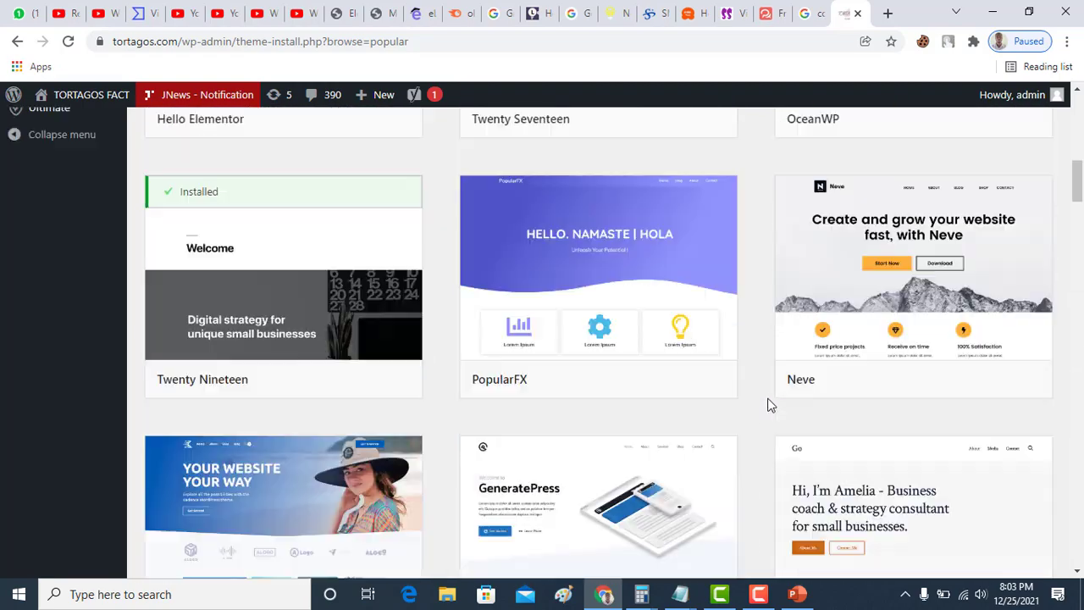
pyautogui.scroll(10, 769, 404)
pyautogui.scroll(-5, 188, 409)
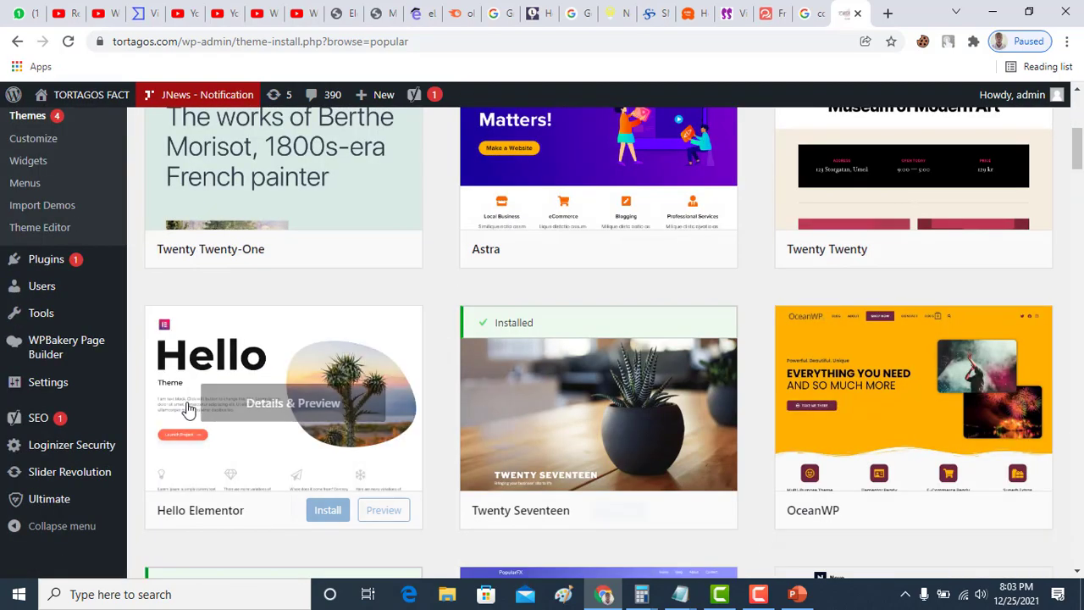
# Go from the installed plugins list to the Add Plugins page
pyautogui.moveTo(73, 259)
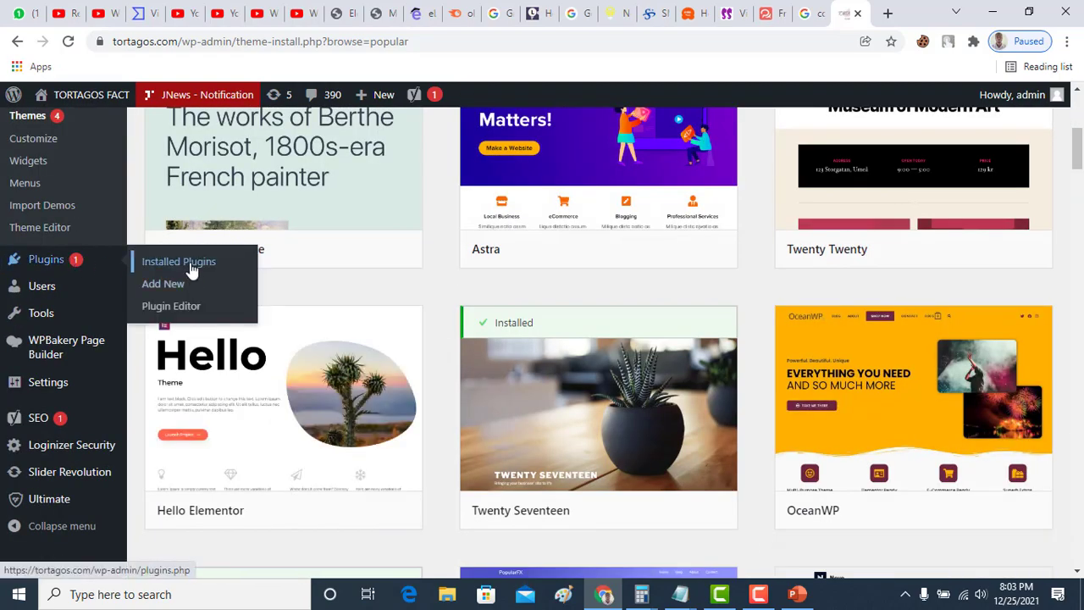
pyautogui.click(191, 269)
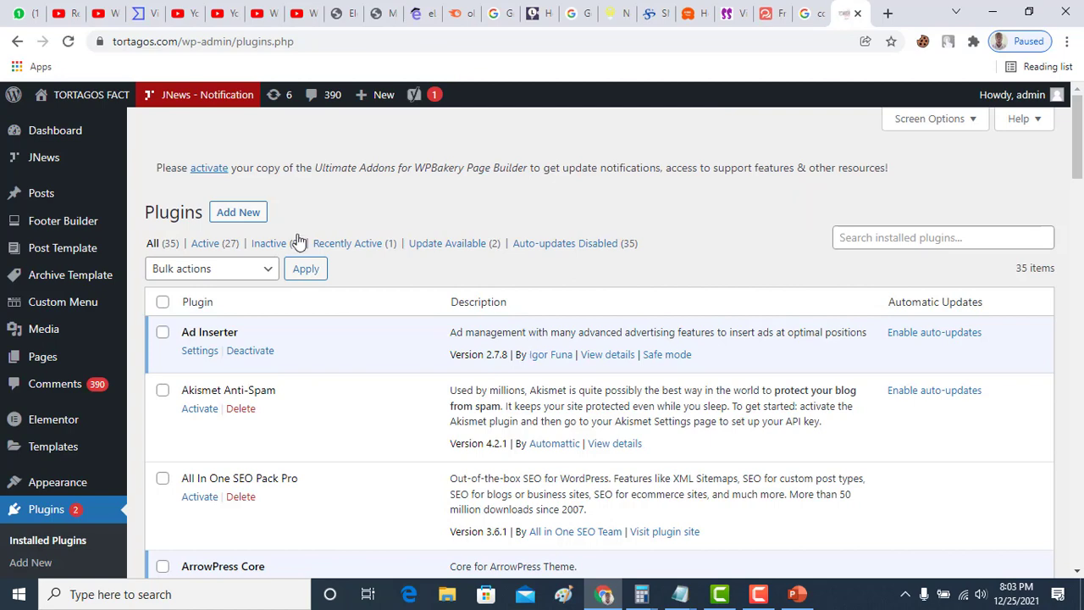
pyautogui.click(254, 213)
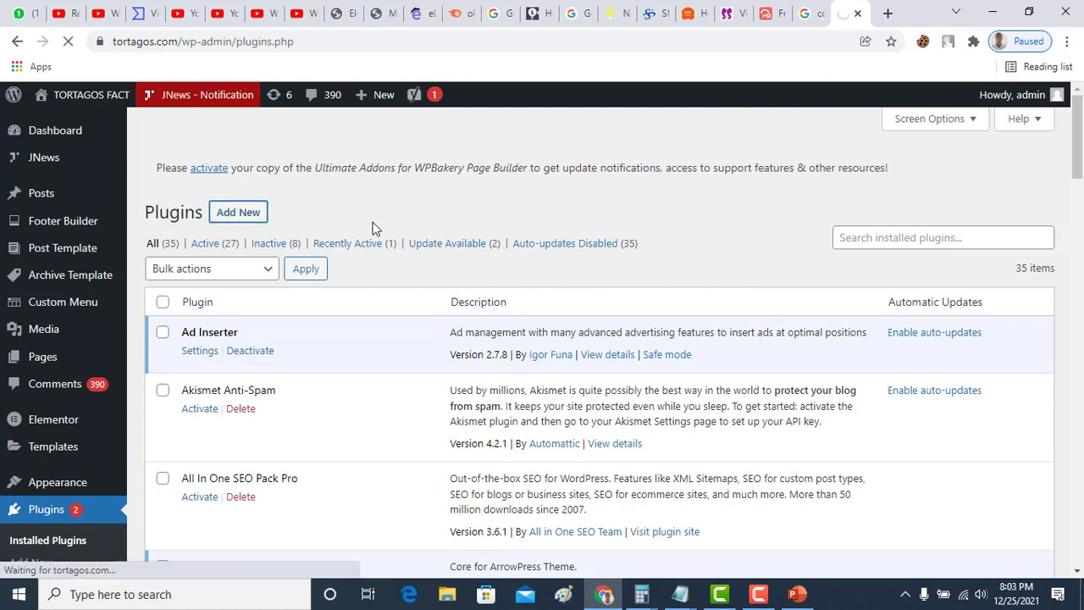
# Browse the Add Plugins directory down to the Popular tags and back up
pyautogui.scroll(-6, 334, 404)
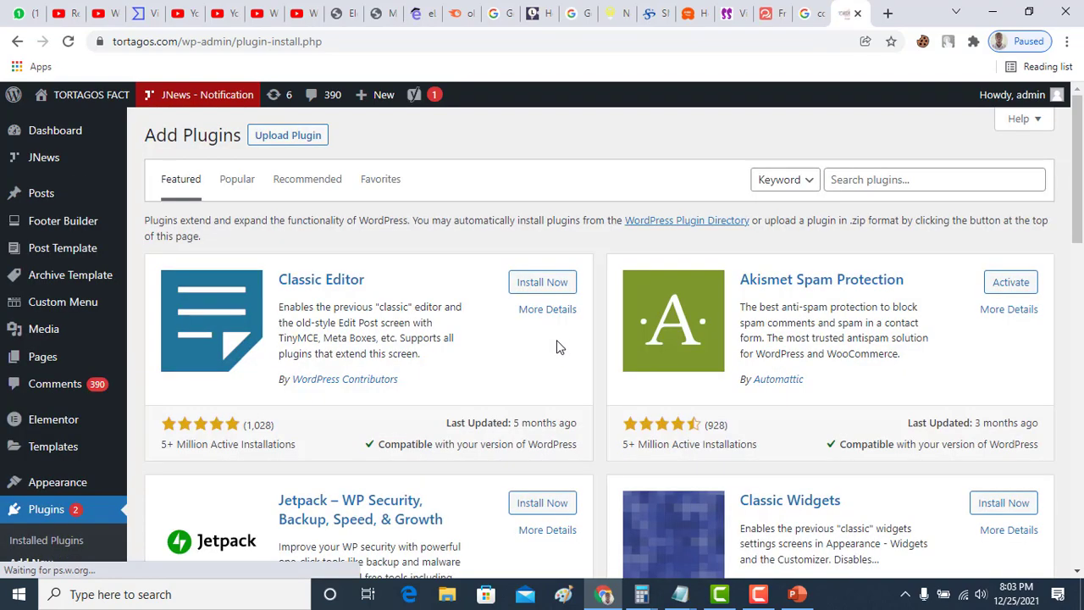
pyautogui.scroll(-10, 564, 354)
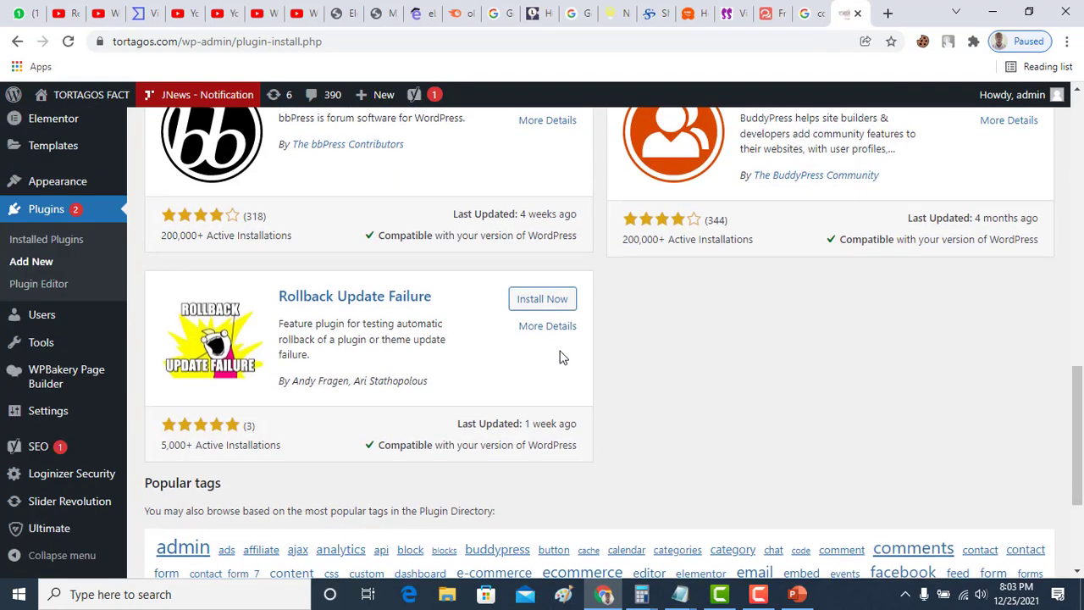
pyautogui.scroll(-3, 559, 357)
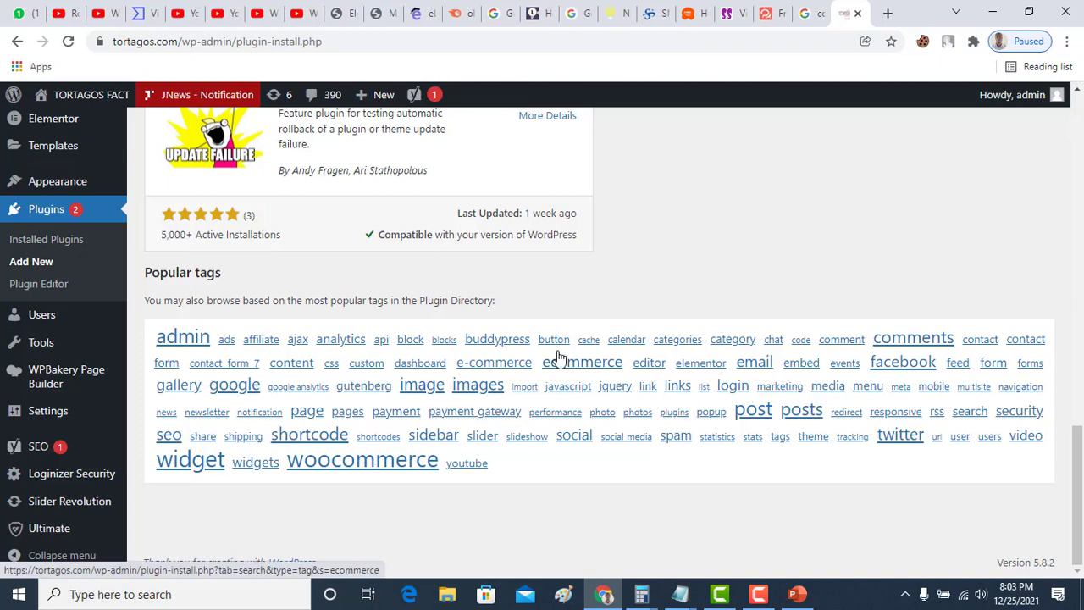
pyautogui.scroll(8, 560, 323)
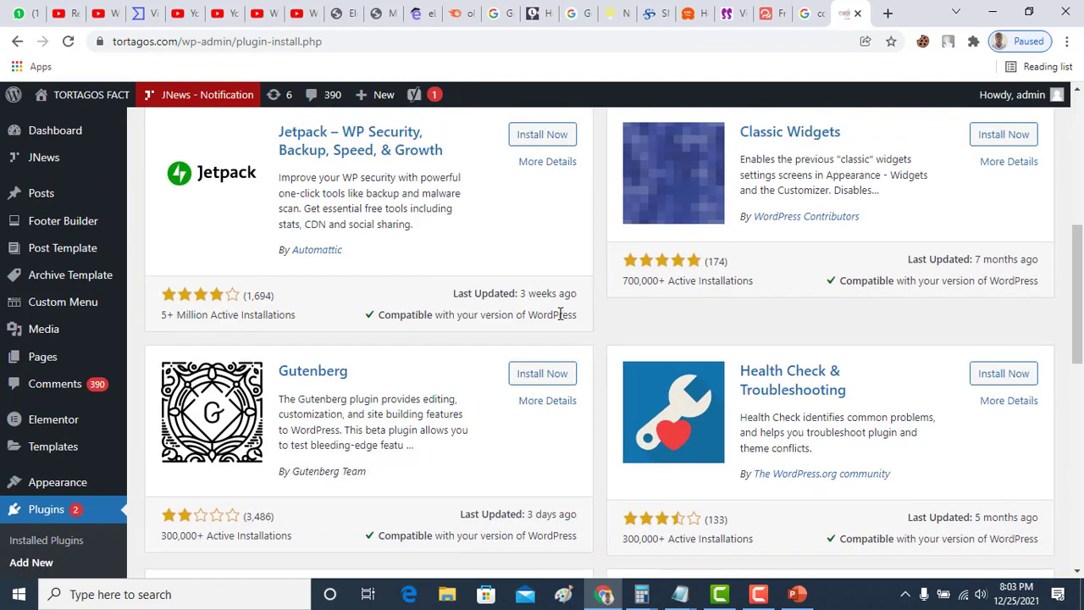
pyautogui.scroll(5, 560, 314)
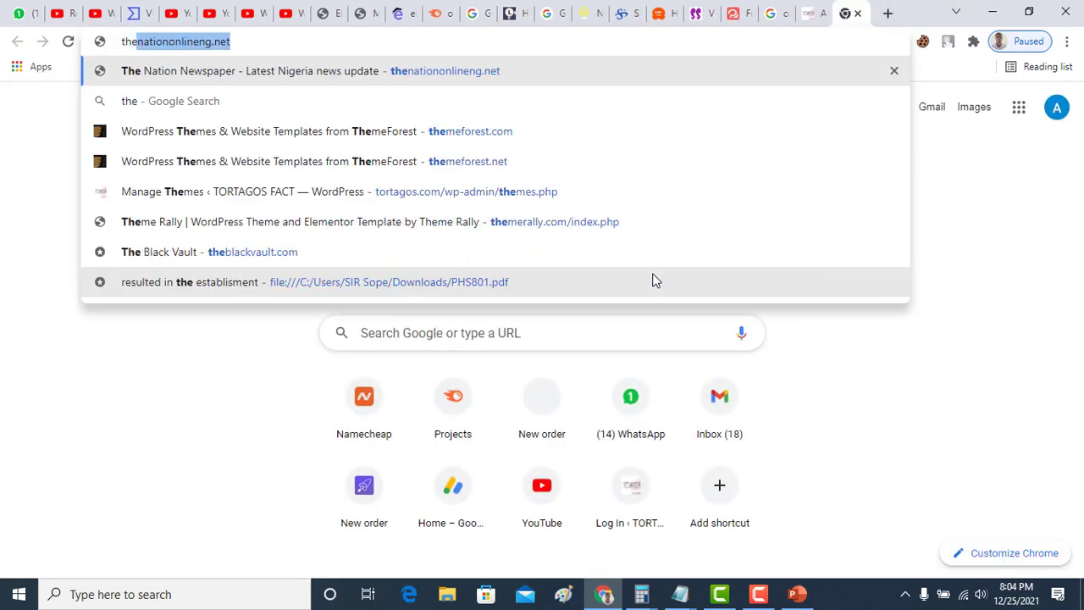
# Load themeforest.net and browse its WordPress Themes and template categories, returning to the top
pyautogui.write('m')
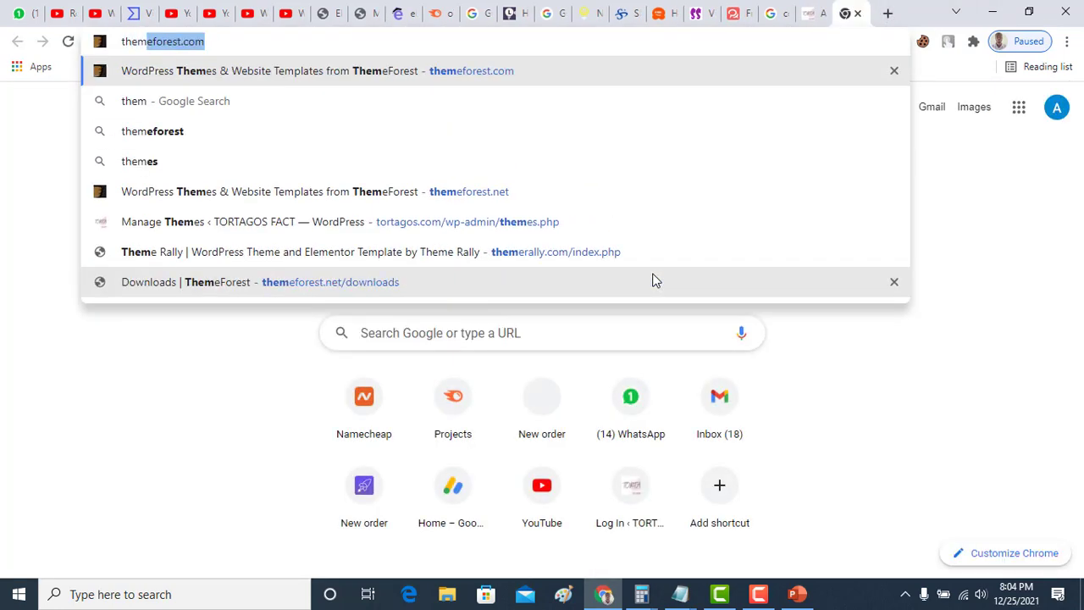
pyautogui.press('Return')
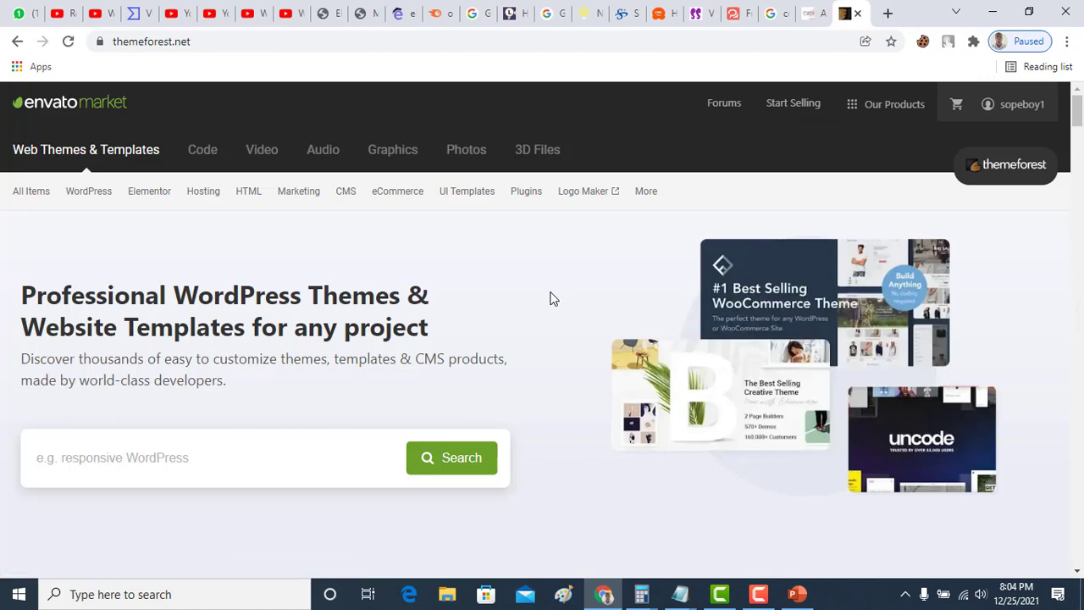
pyautogui.scroll(-4, 550, 301)
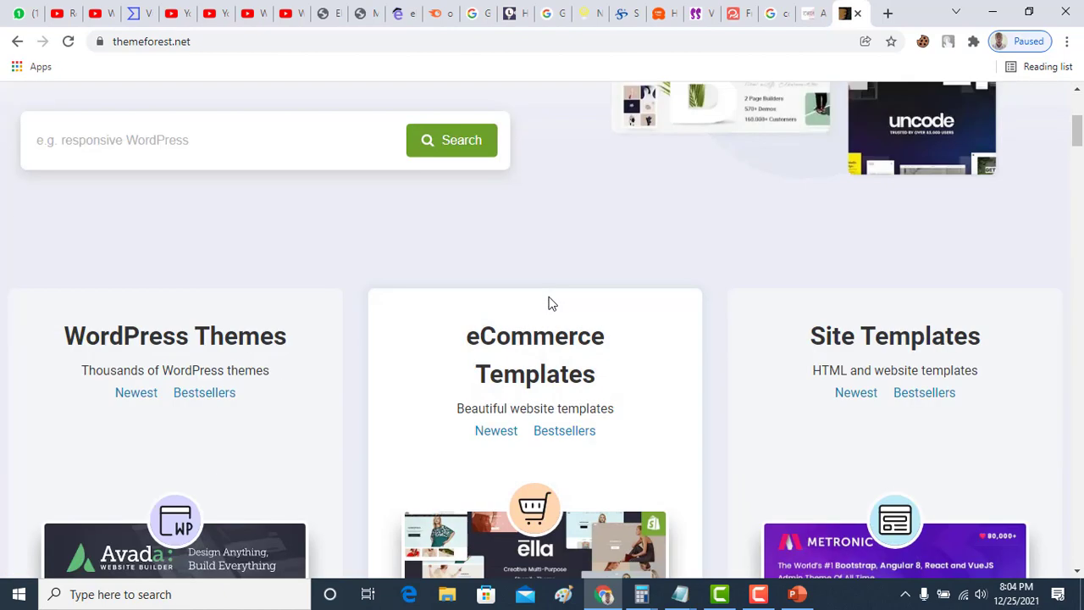
pyautogui.scroll(-5, 551, 297)
pyautogui.scroll(-5, 555, 292)
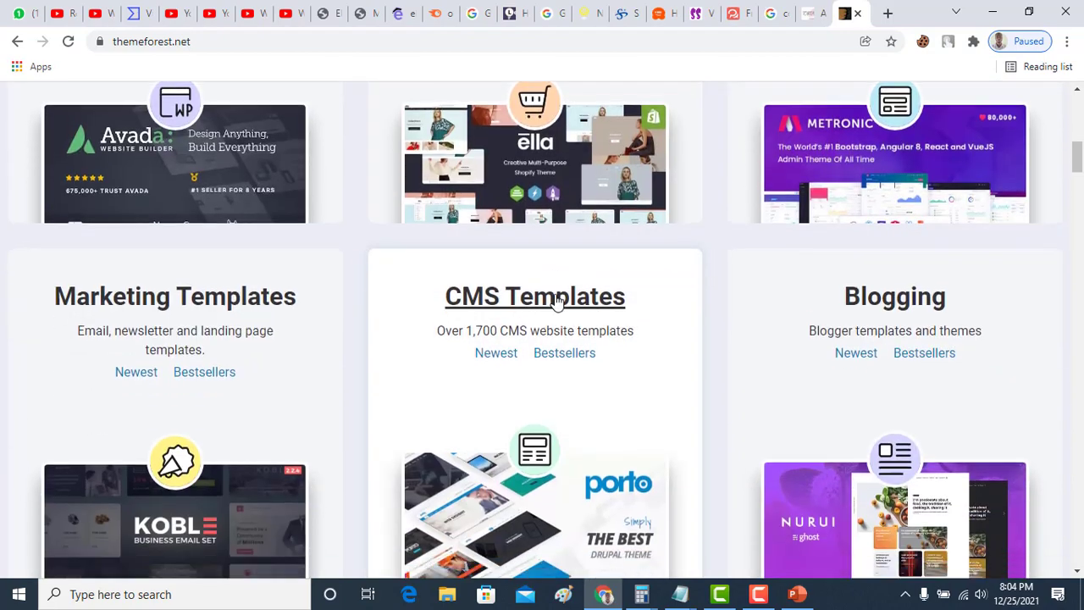
pyautogui.scroll(-5, 556, 300)
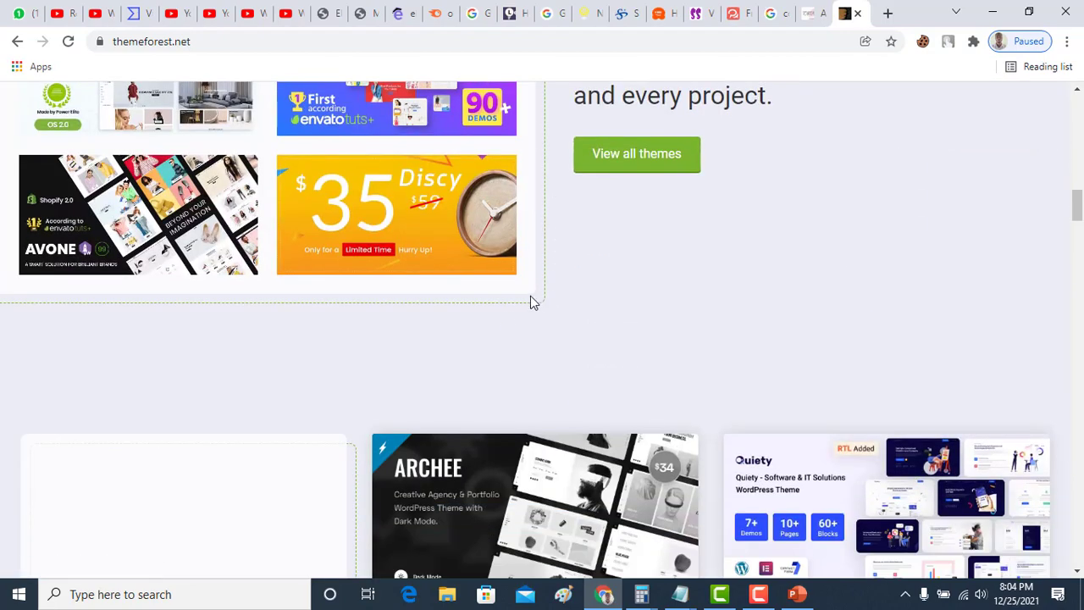
pyautogui.scroll(9, 505, 318)
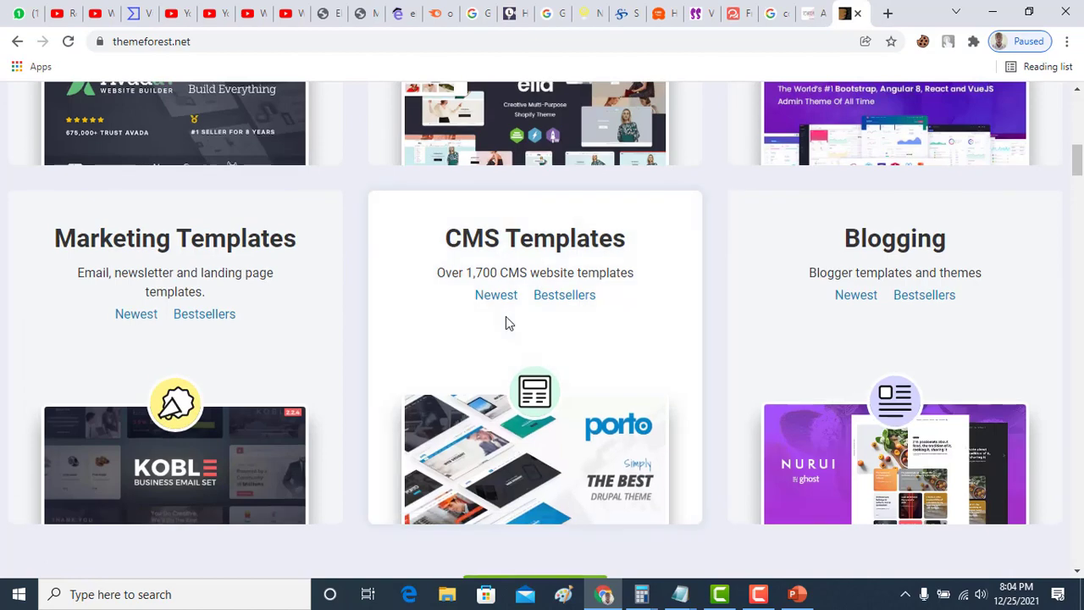
pyautogui.scroll(5, 498, 280)
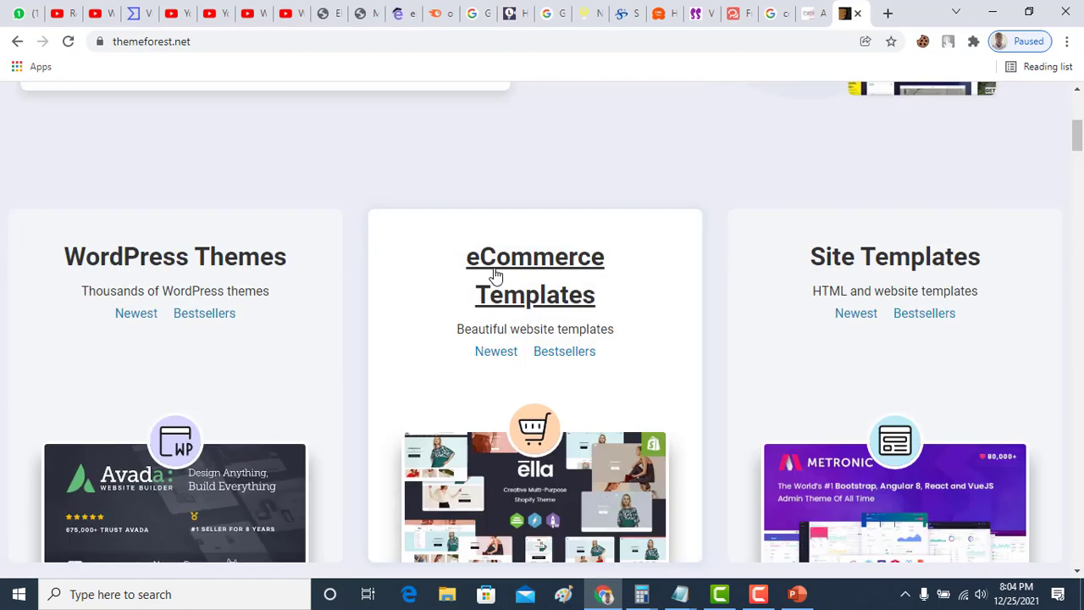
pyautogui.scroll(4, 490, 279)
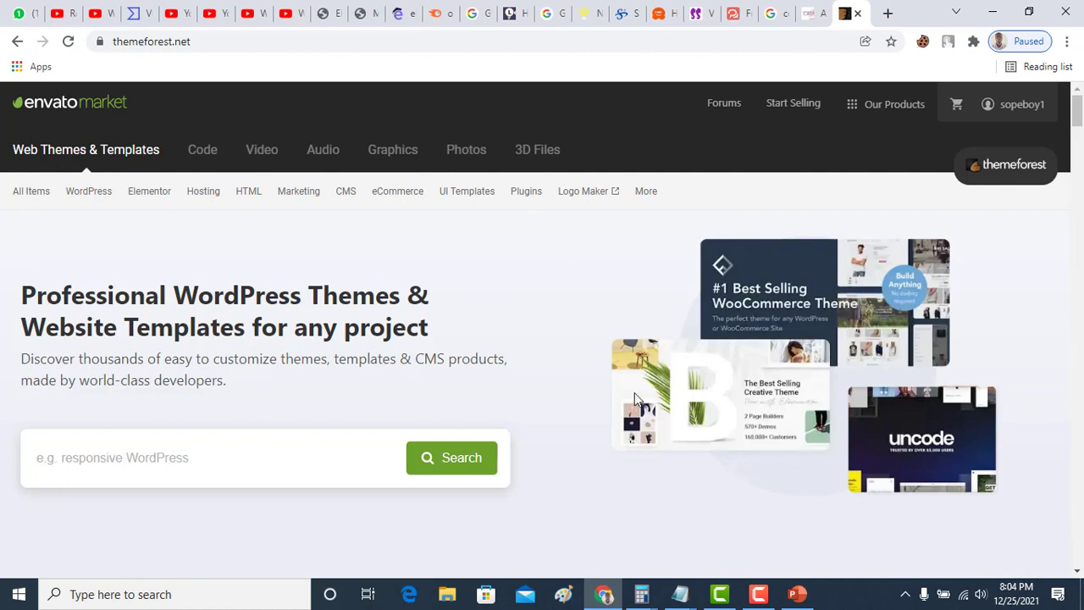
pyautogui.scroll(-3, 635, 398)
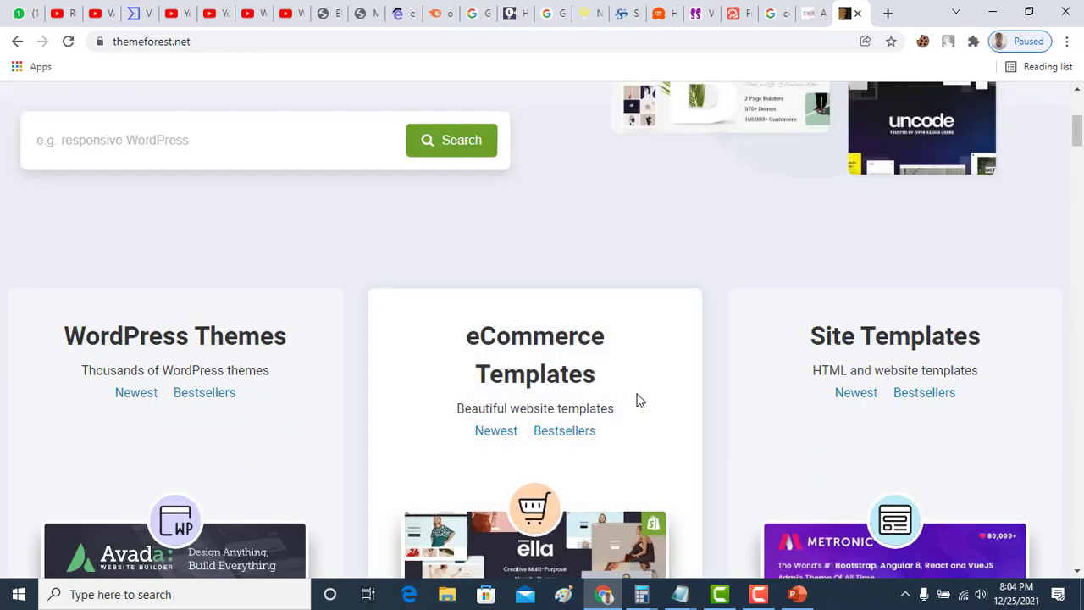
pyautogui.scroll(4, 695, 280)
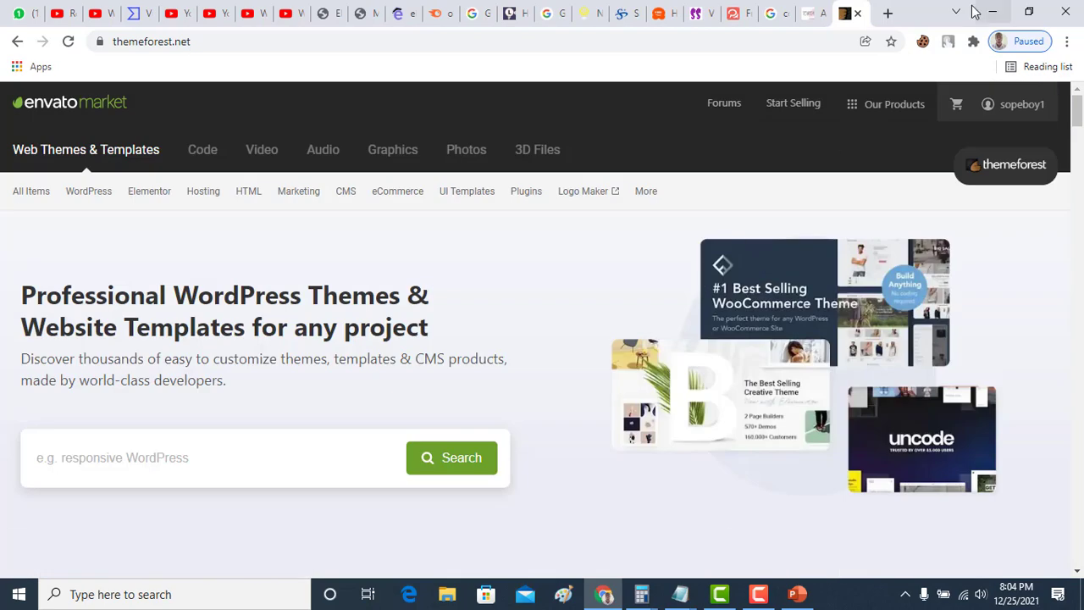
# Open virustotal.com's upload page in a new browser tab
pyautogui.click(887, 14)
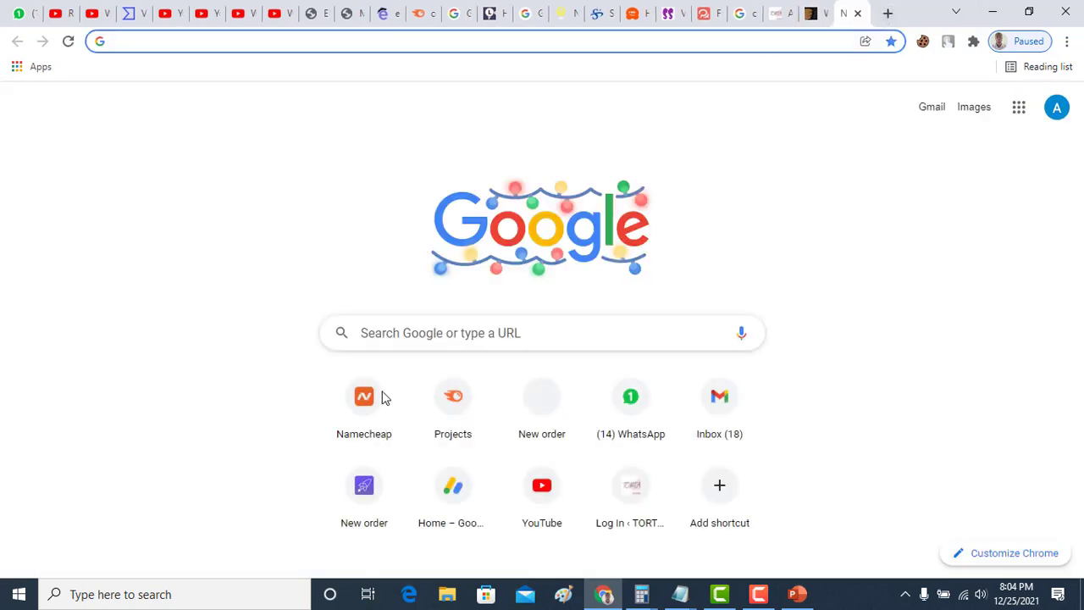
pyautogui.write('vi')
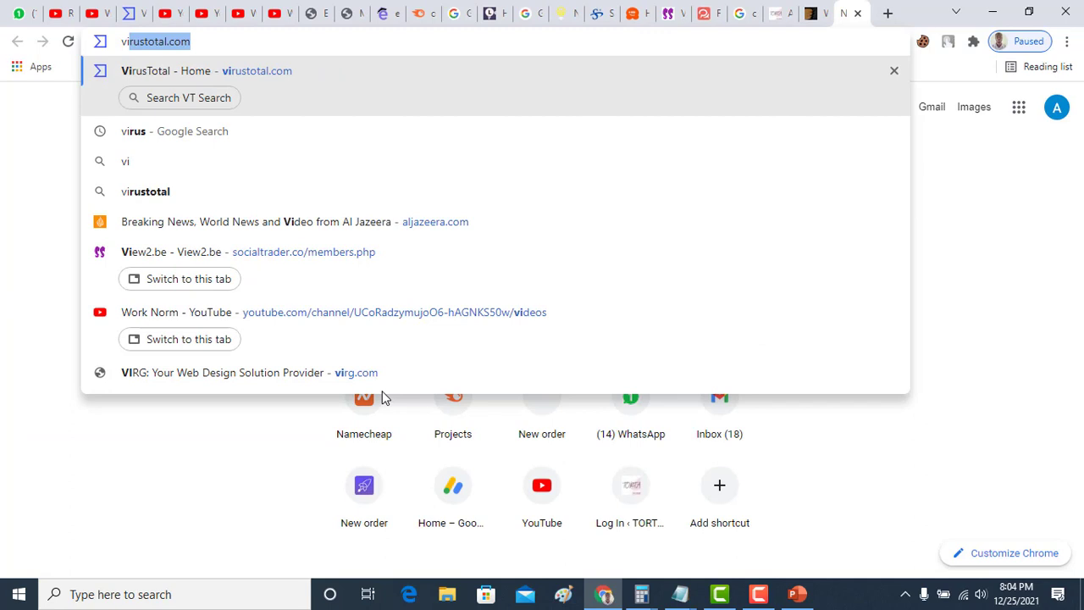
pyautogui.press('Right')
pyautogui.press('Return')
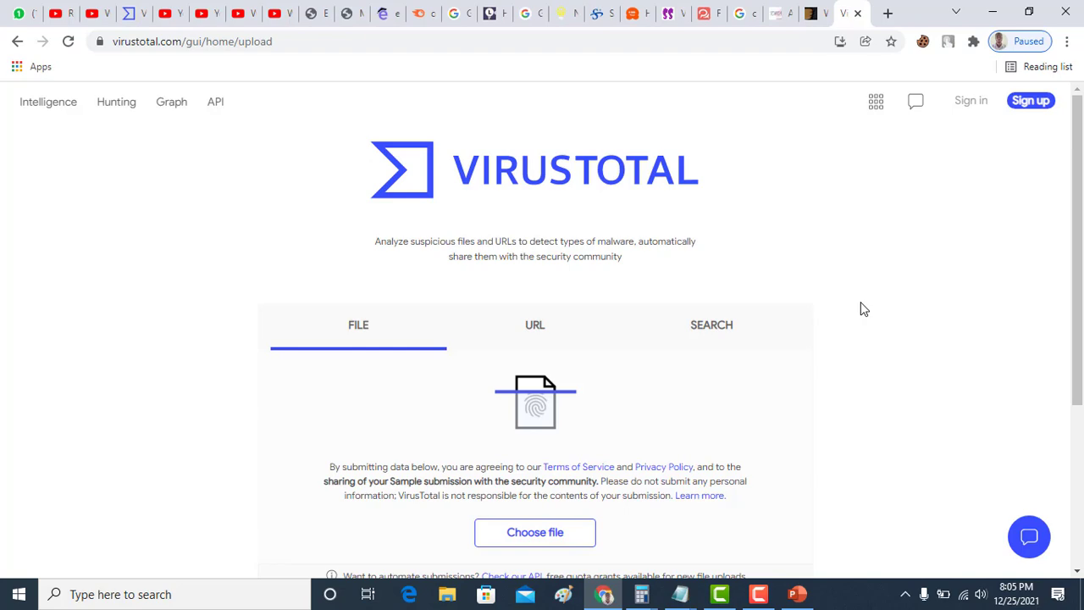
pyautogui.click(783, 13)
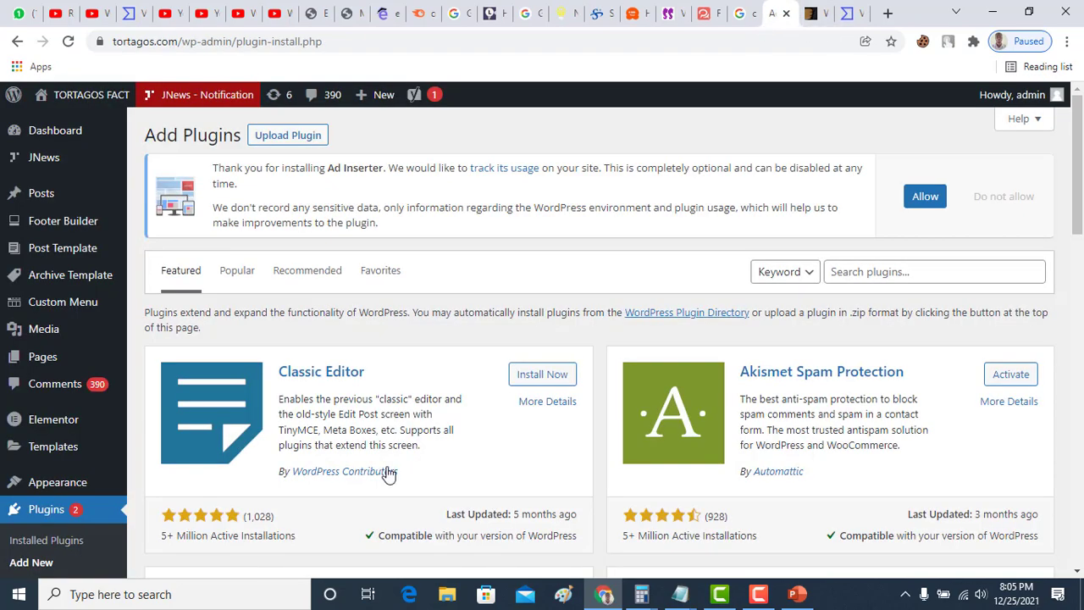
pyautogui.scroll(-5, 387, 472)
pyautogui.scroll(3, 393, 464)
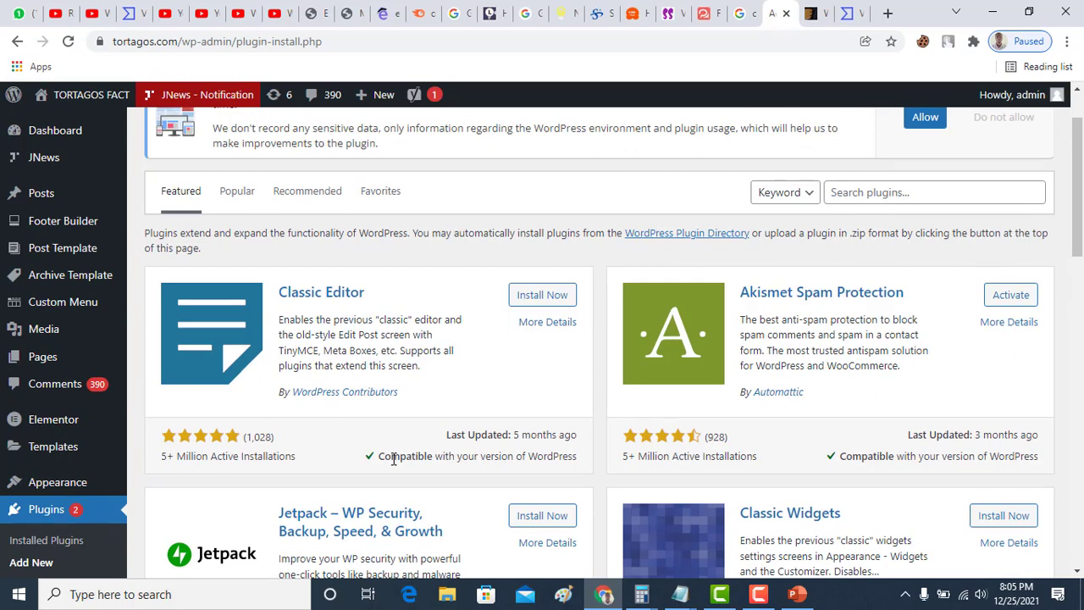
pyautogui.click(850, 15)
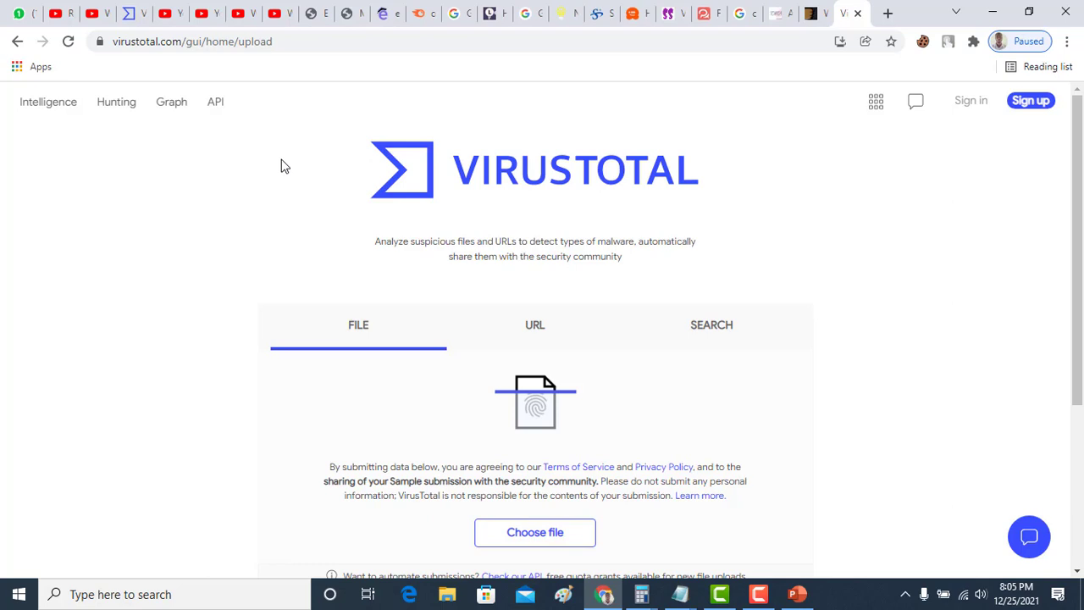
# Cancel the first file picker and return to the VirusTotal upload tab
pyautogui.click(542, 542)
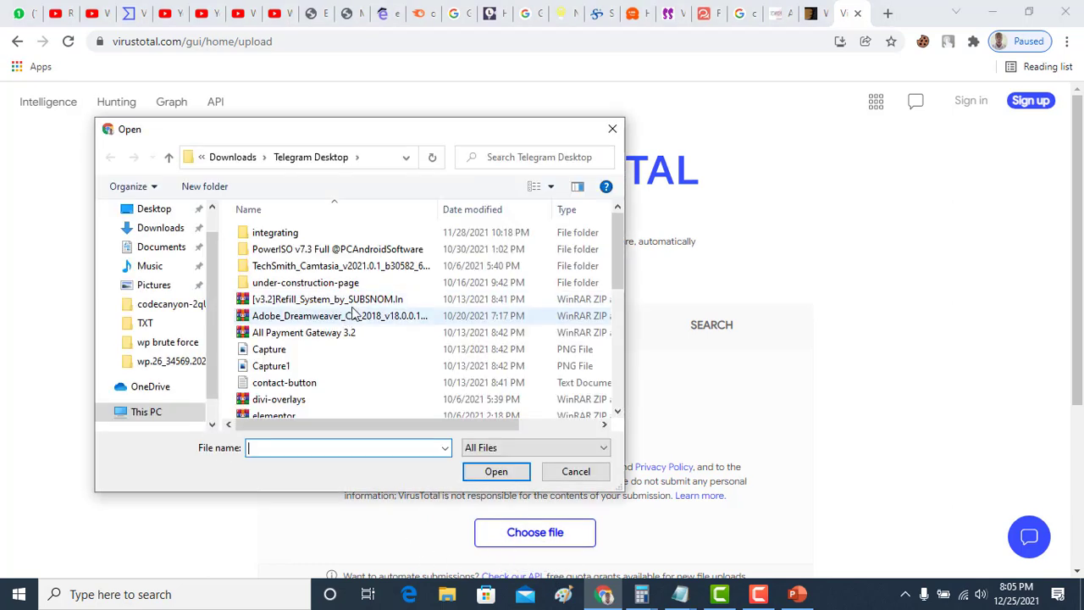
pyautogui.click(613, 129)
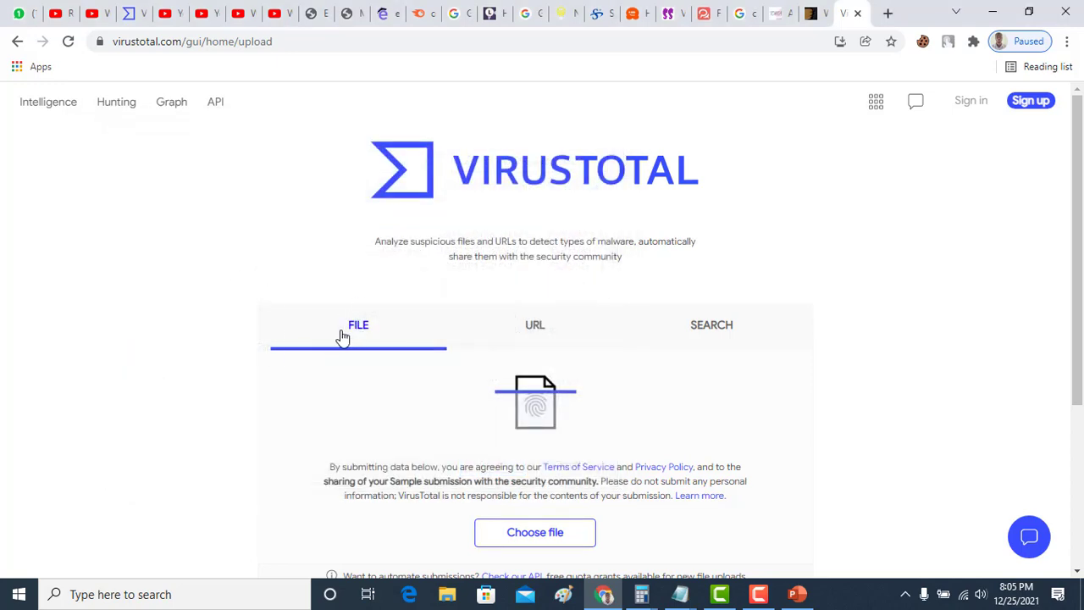
pyautogui.click(807, 15)
pyautogui.click(842, 21)
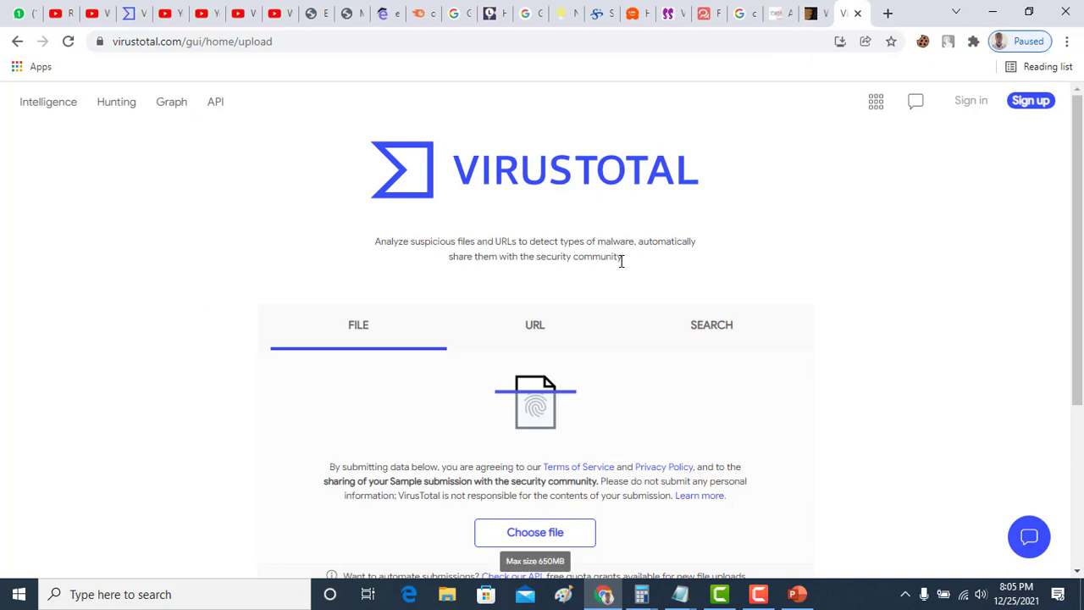
# Choose divi-overlays.zip from the Telegram Desktop folder for scanning
pyautogui.scroll(-2, 546, 433)
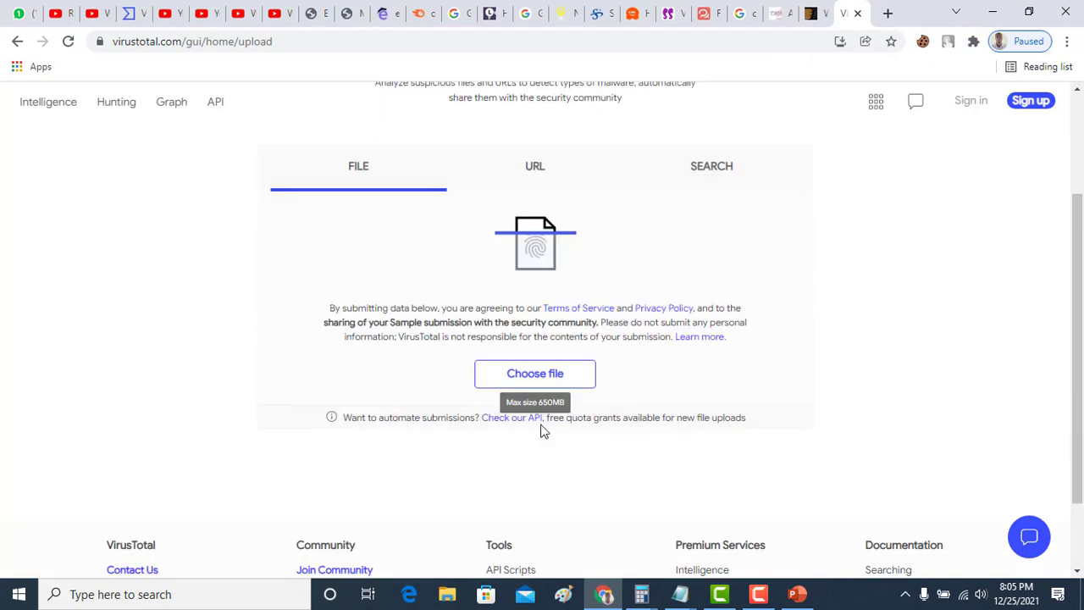
pyautogui.click(551, 375)
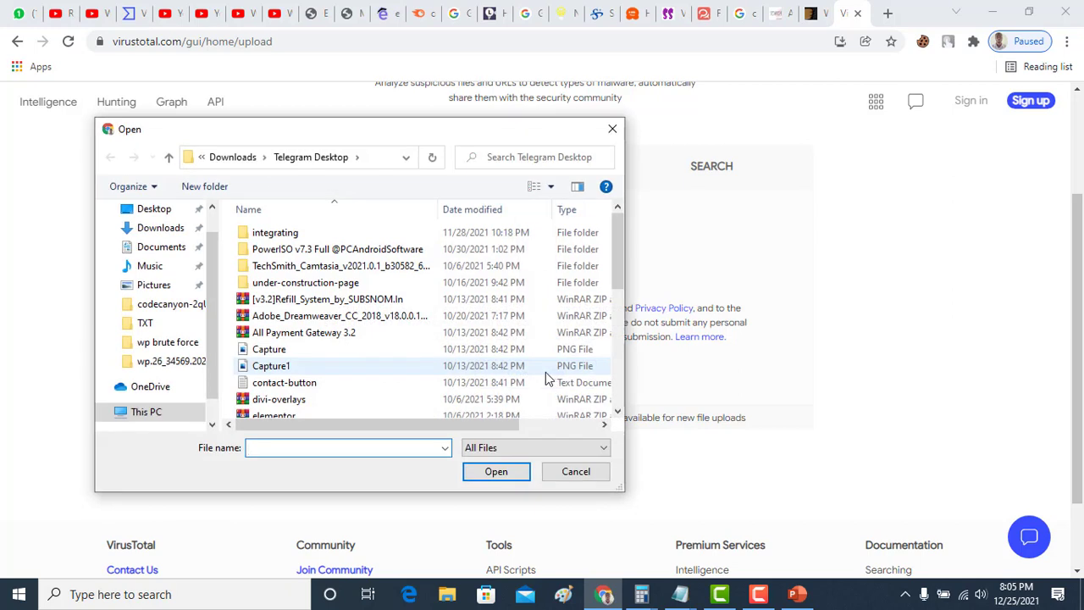
pyautogui.scroll(-4, 587, 376)
pyautogui.scroll(2, 439, 345)
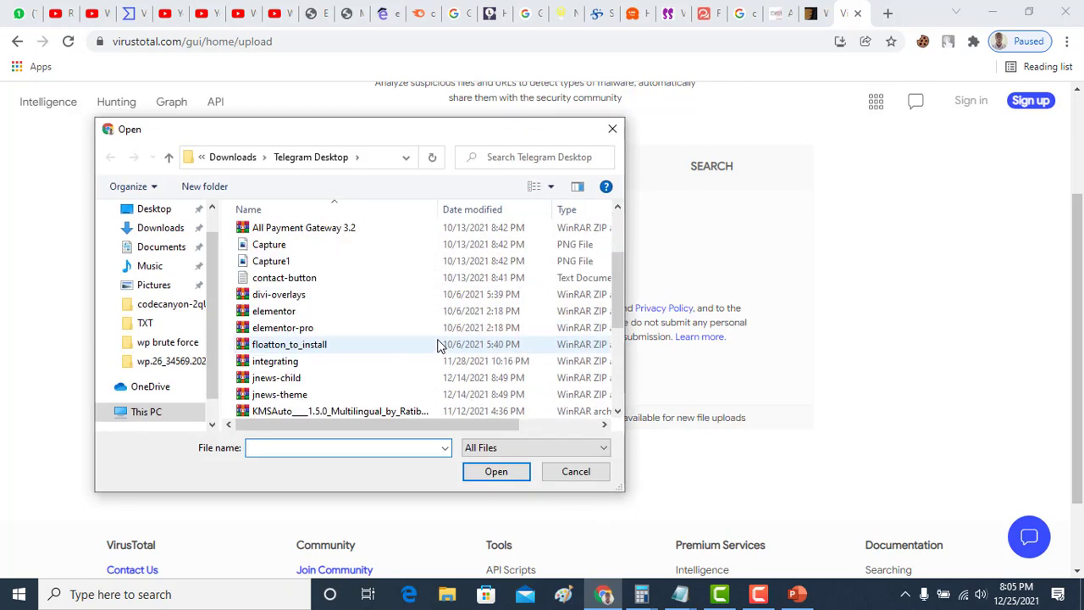
pyautogui.doubleClick(327, 295)
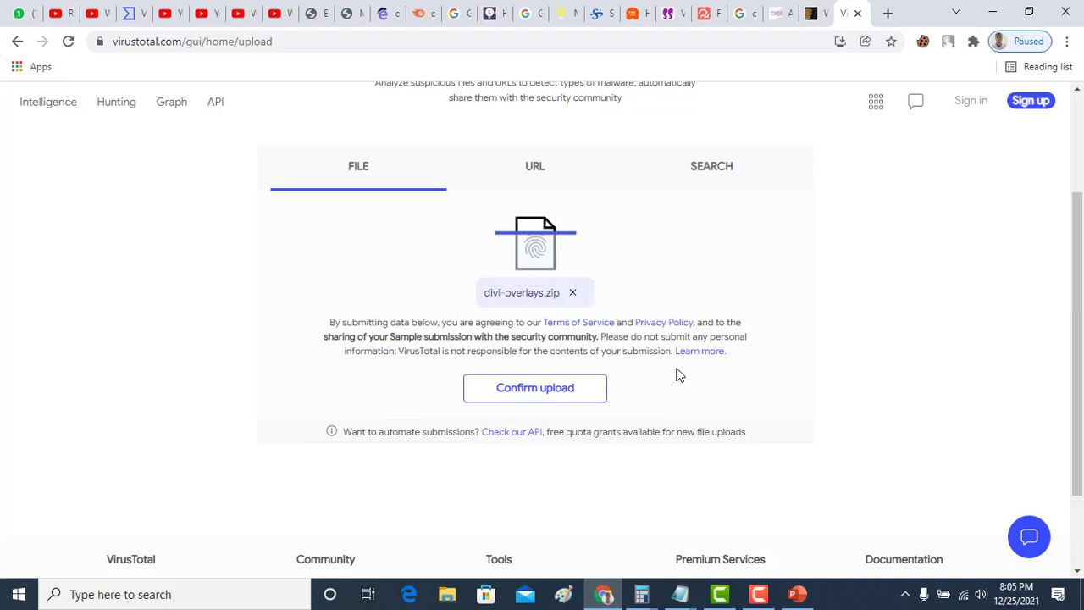
# Confirm the divi-overlays.zip upload and view its 0/56 detection report
pyautogui.click(564, 383)
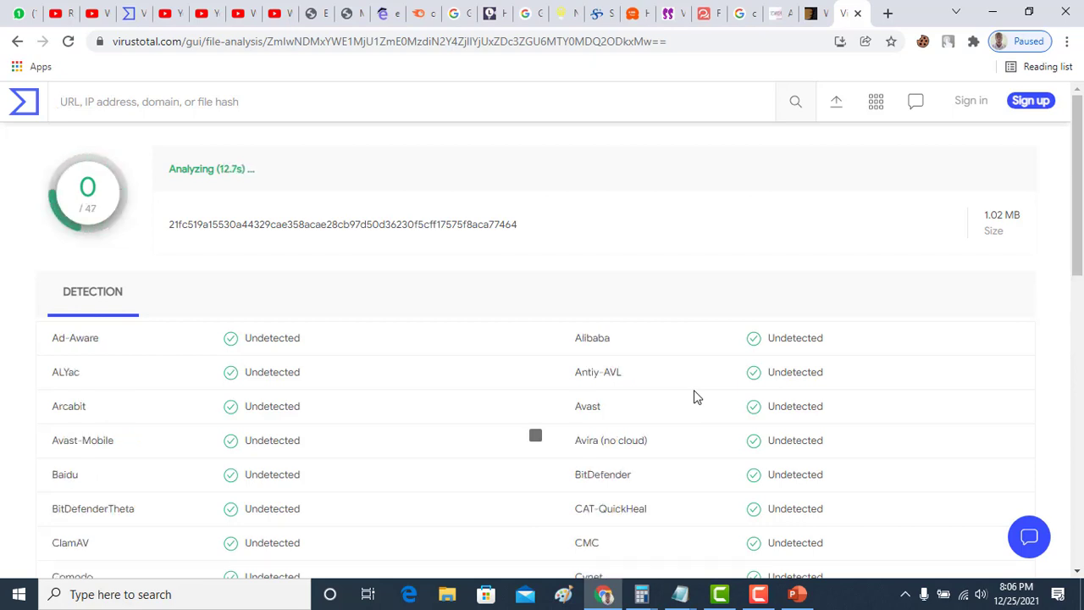
pyautogui.scroll(-1, 288, 324)
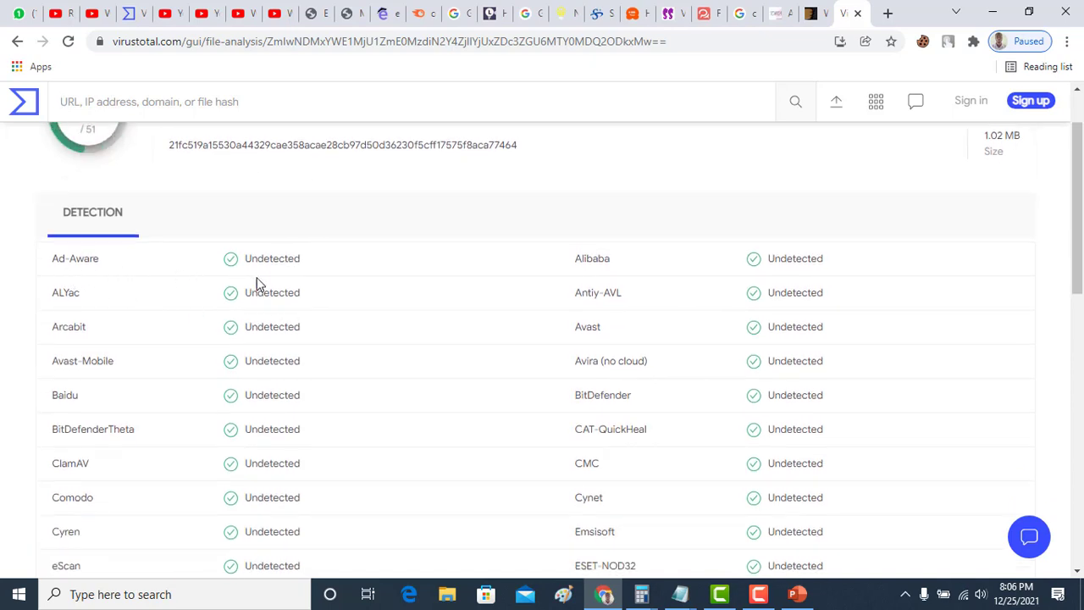
pyautogui.scroll(-1, 128, 370)
pyautogui.scroll(-1, 119, 375)
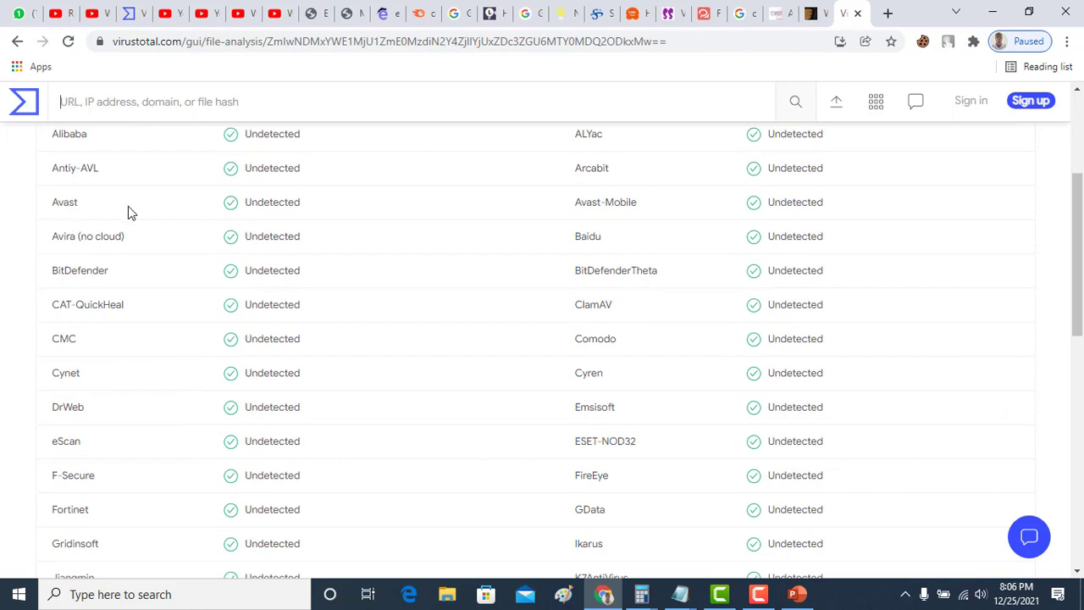
pyautogui.scroll(-8, 392, 339)
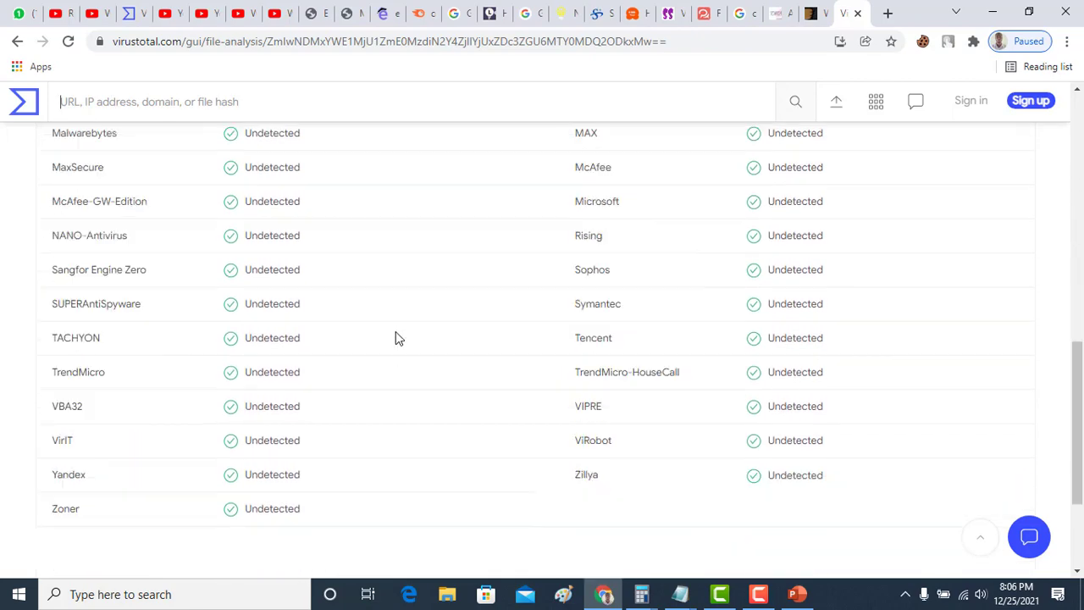
pyautogui.scroll(-1, 397, 338)
# Check the Detection list, confirming every engine marks the file Undetected
pyautogui.scroll(11, 399, 339)
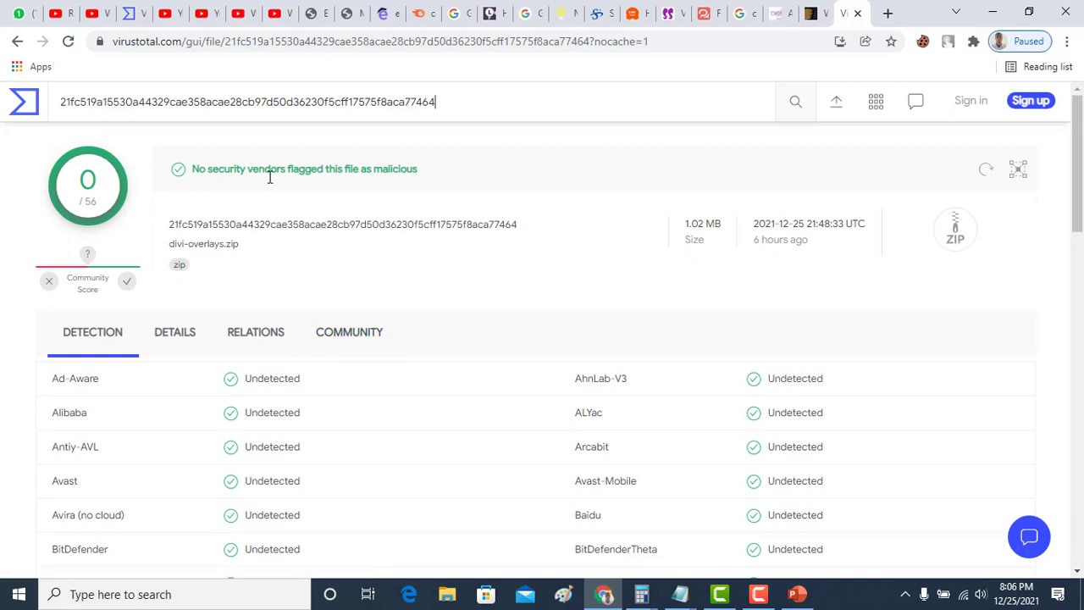
pyautogui.scroll(-2, 415, 301)
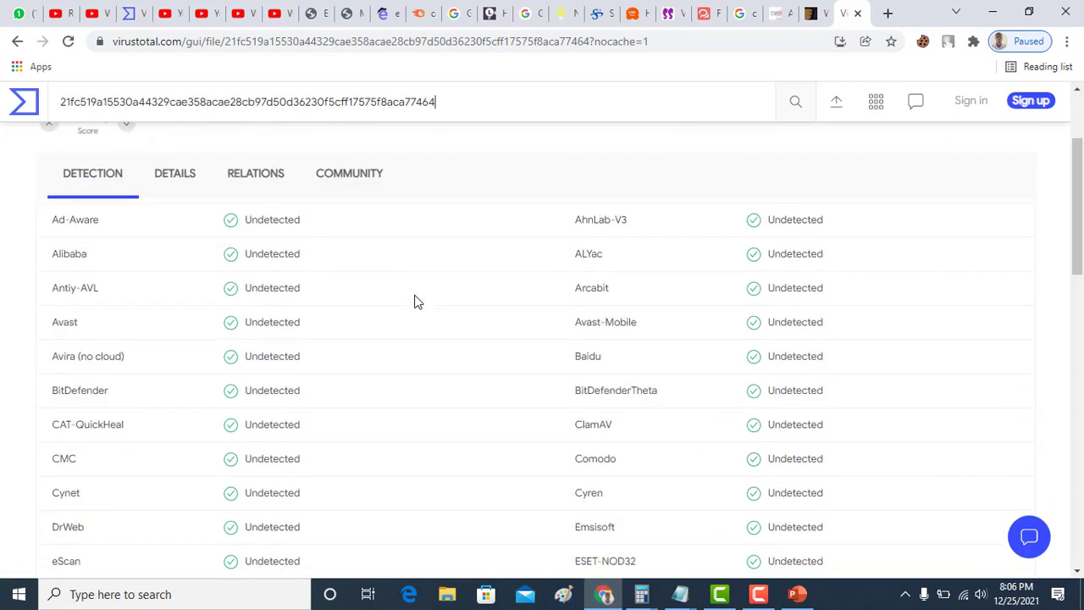
pyautogui.scroll(-6, 415, 302)
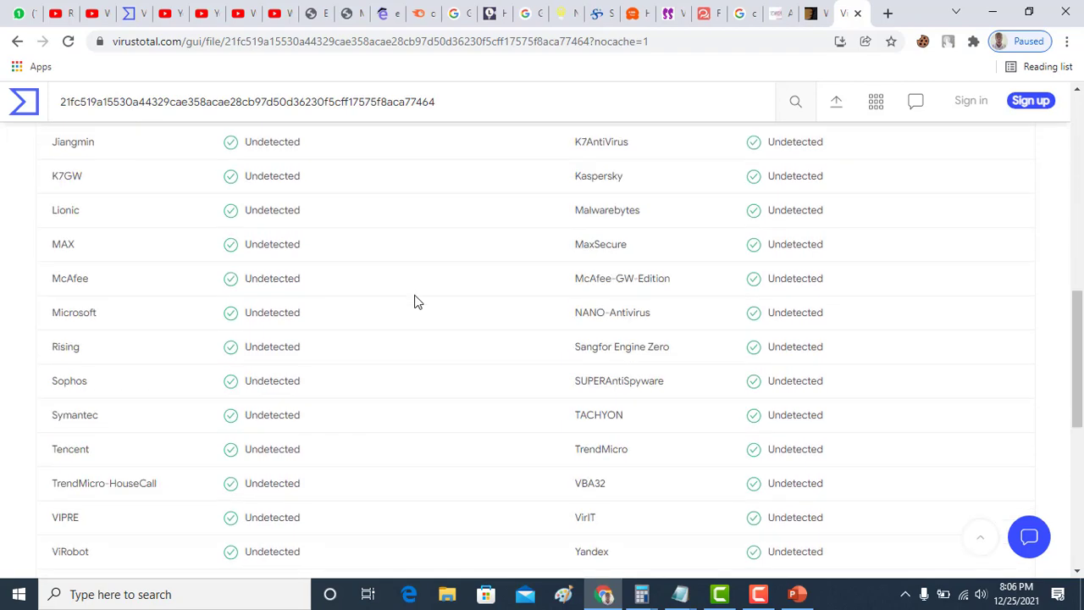
pyautogui.scroll(-3, 415, 301)
pyautogui.scroll(9, 416, 302)
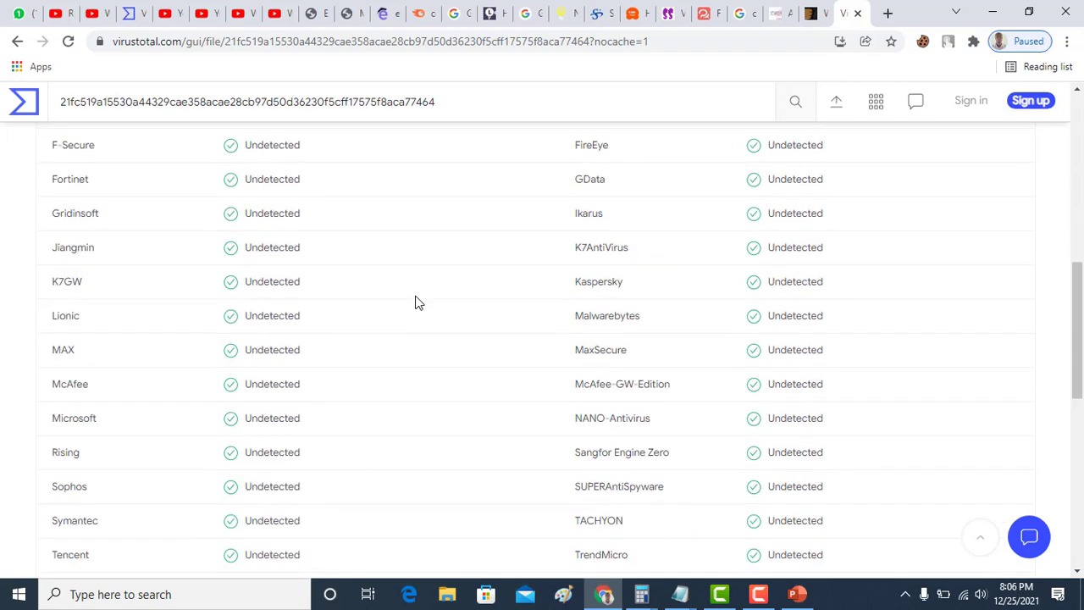
pyautogui.scroll(-3, 35, 286)
pyautogui.scroll(-1, 63, 382)
pyautogui.scroll(6, 73, 376)
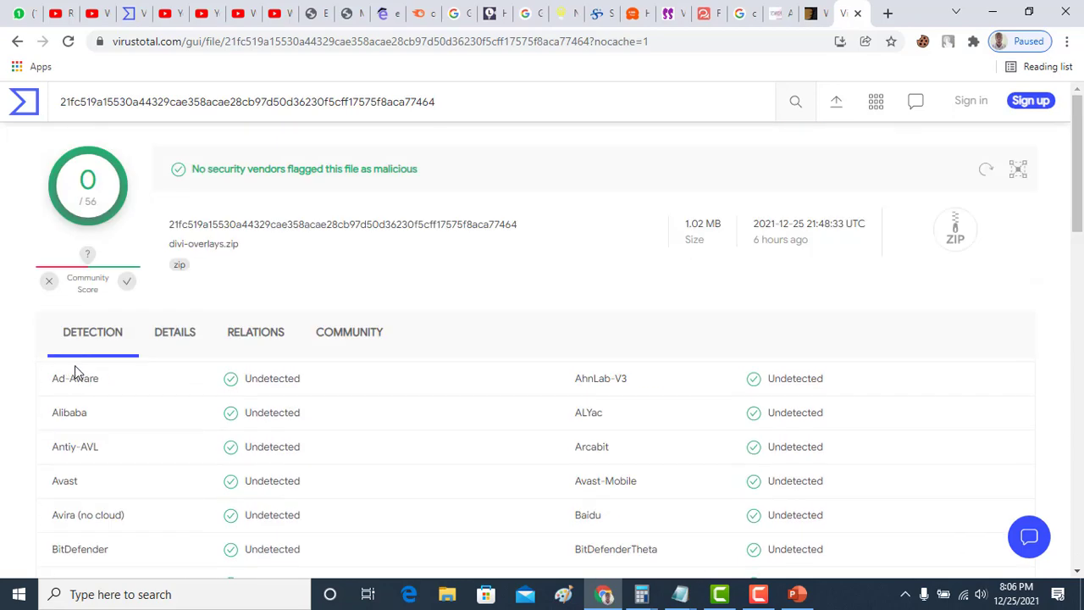
pyautogui.scroll(-8, 75, 365)
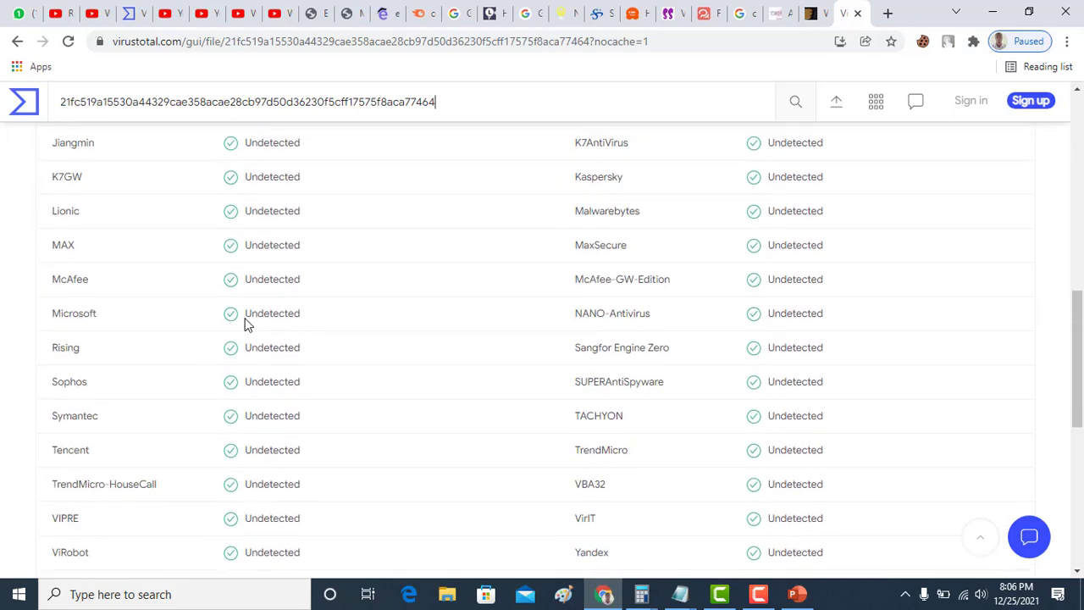
pyautogui.scroll(10, 249, 326)
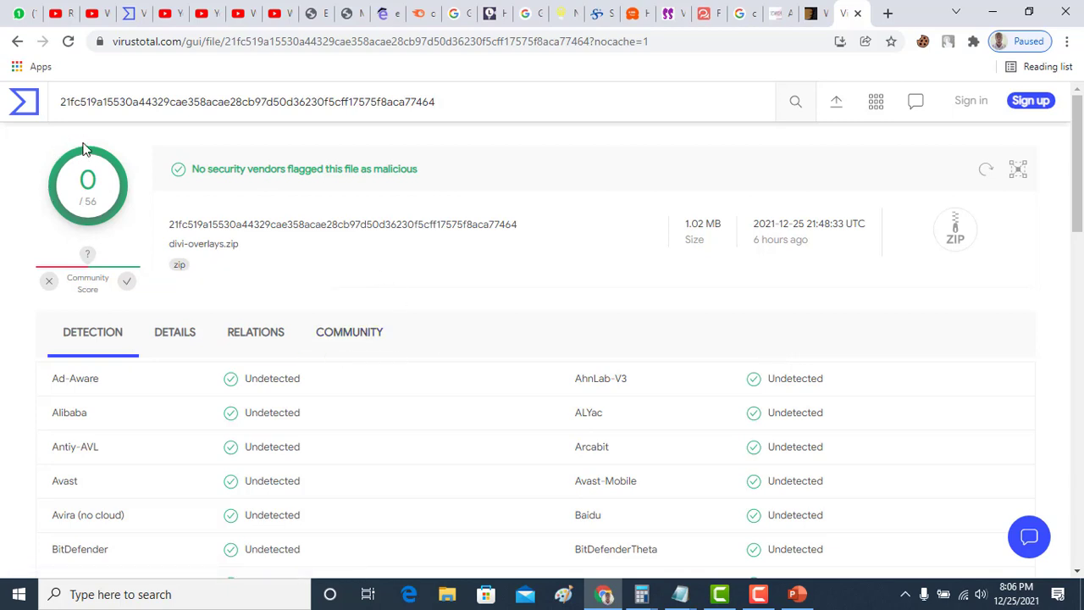
# Submit tortagos.com for scanning on VirusTotal's URL tab
pyautogui.click(38, 107)
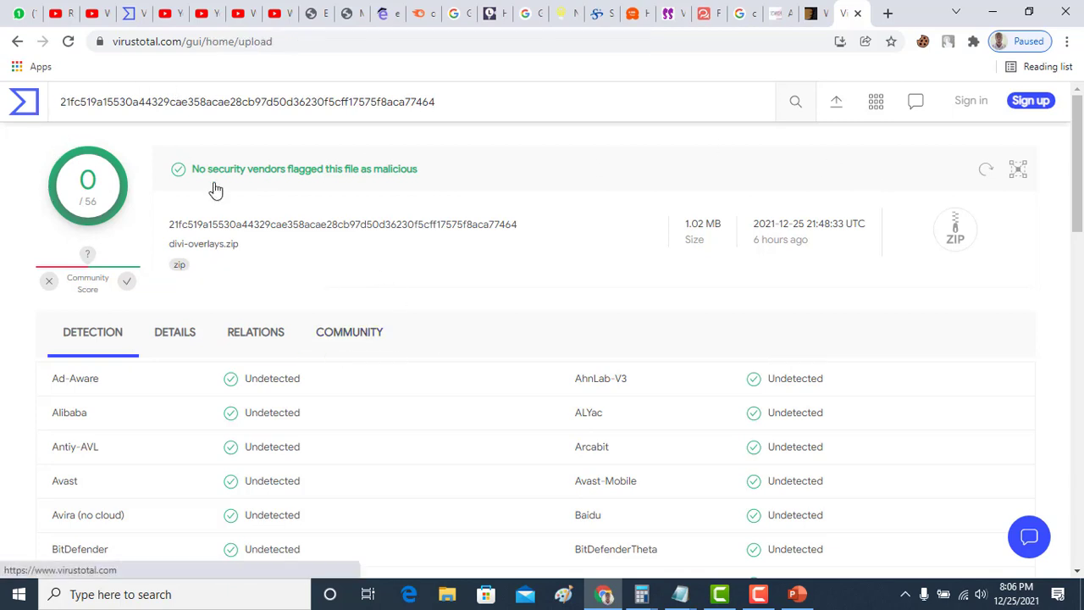
pyautogui.click(555, 330)
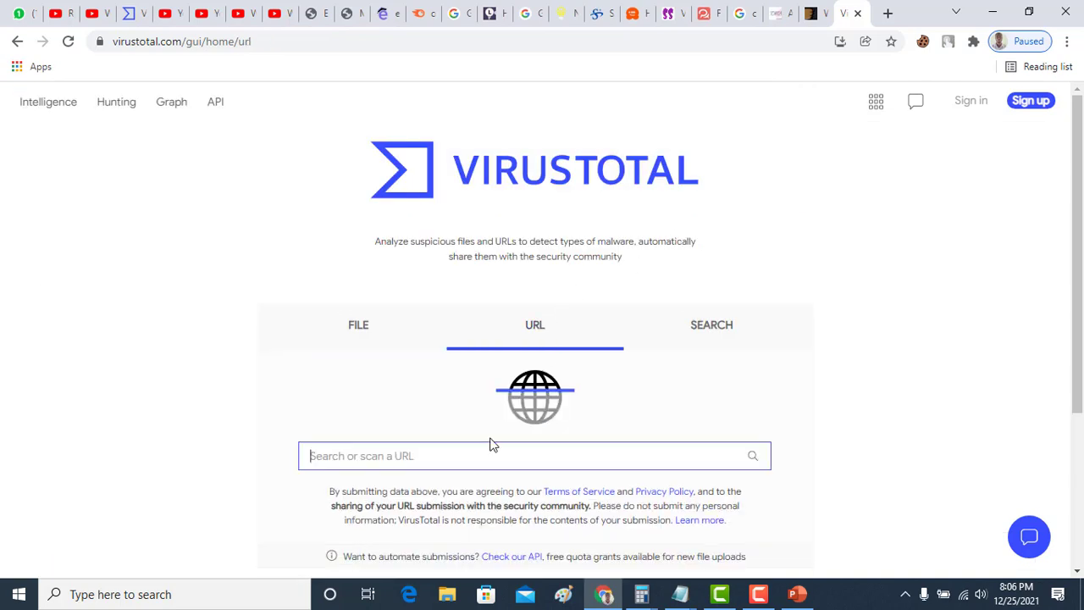
pyautogui.click(493, 461)
pyautogui.write('tortag')
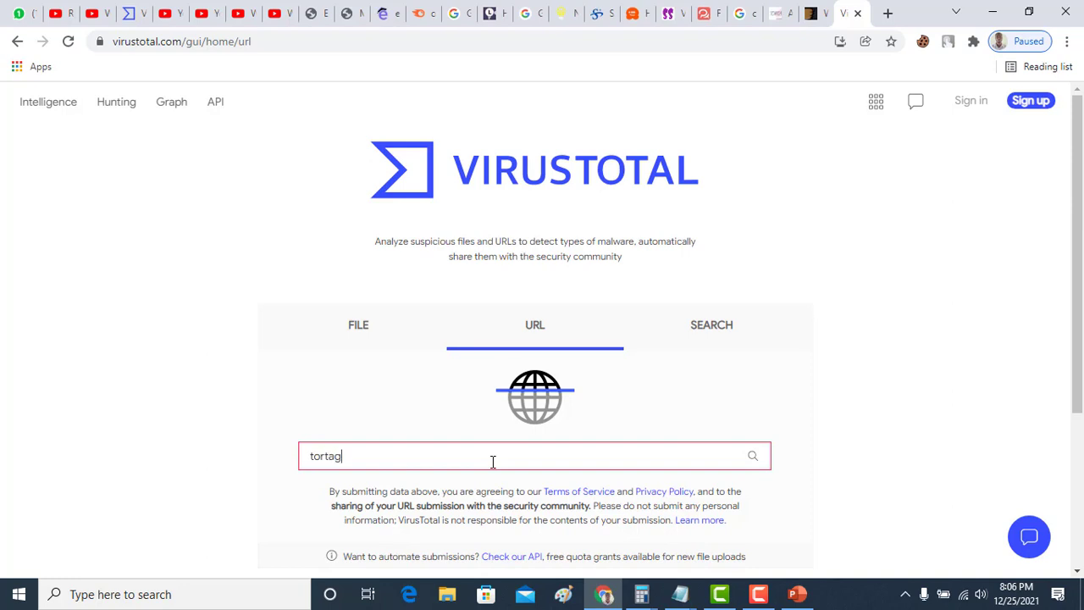
pyautogui.write('os.com')
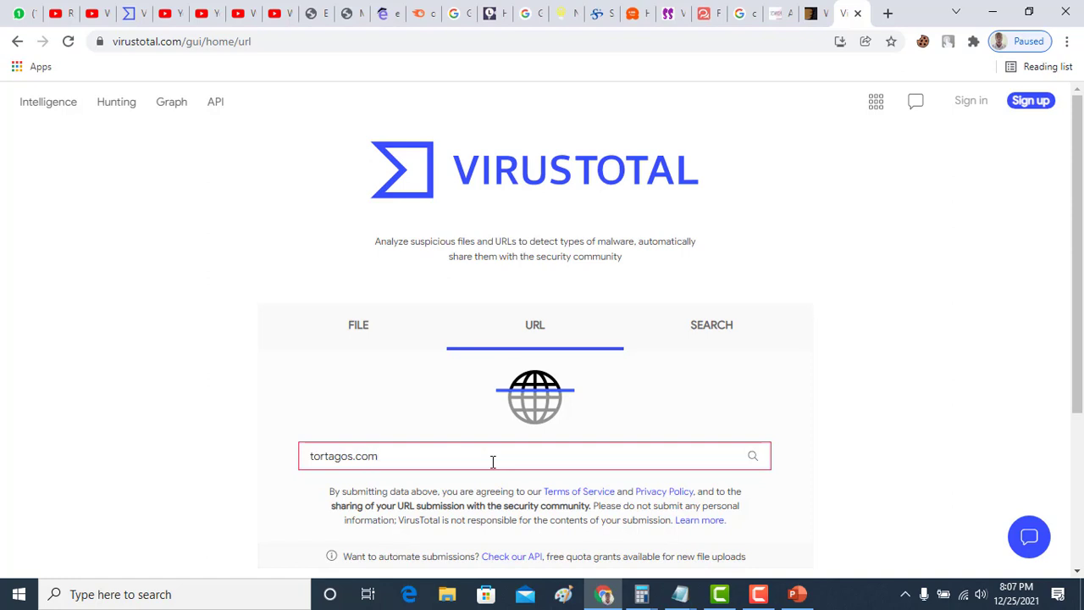
pyautogui.click(756, 460)
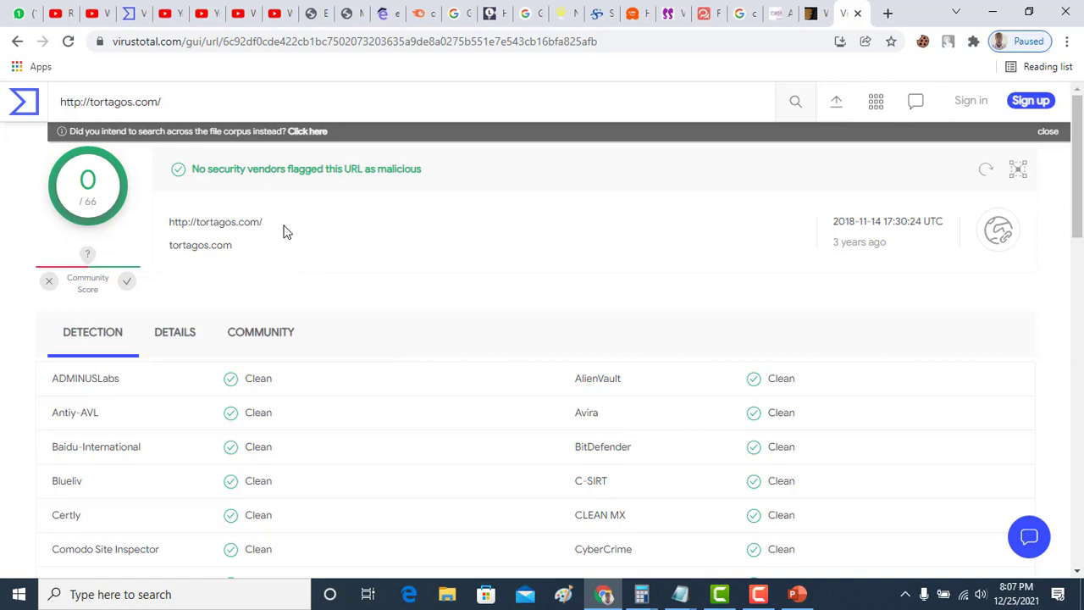
# Review the 0/66 URL report, with every vendor rating the site Clean
pyautogui.scroll(-7, 447, 285)
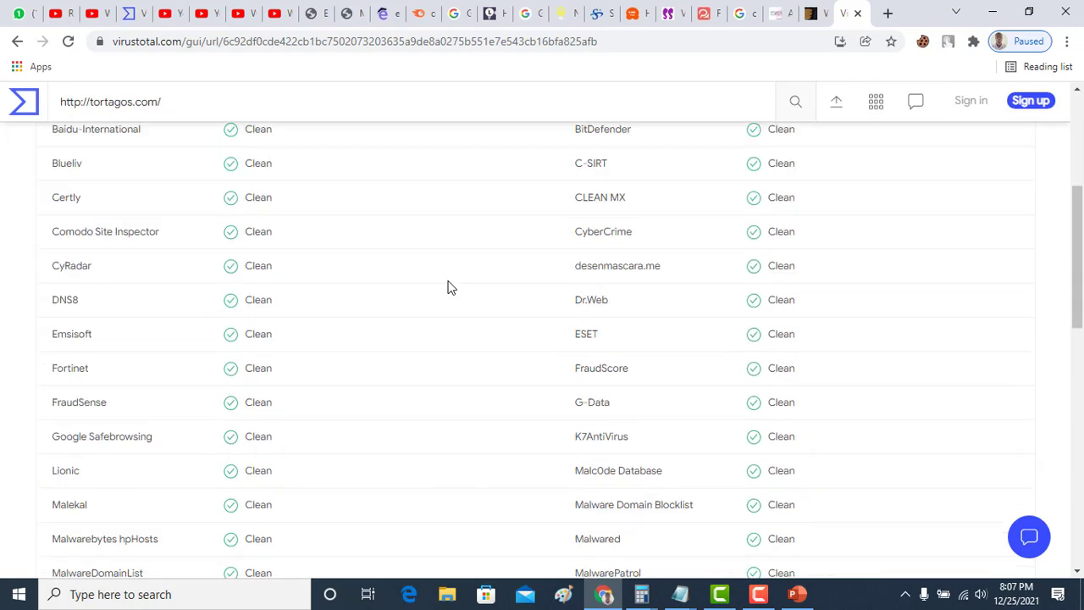
pyautogui.scroll(7, 465, 290)
pyautogui.scroll(-5, 467, 295)
pyautogui.scroll(5, 464, 302)
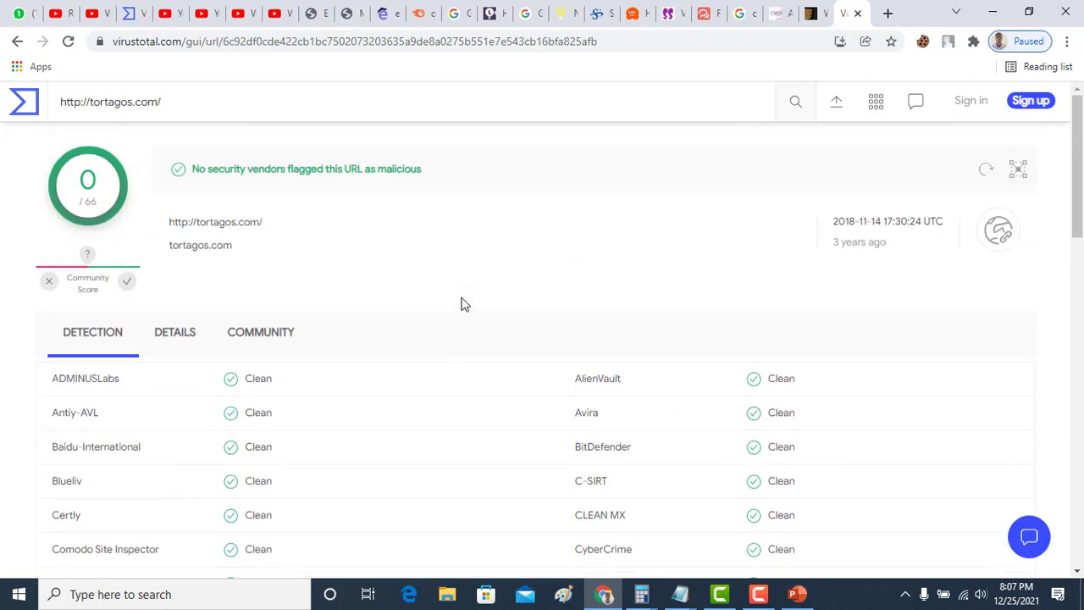
# Return VirusTotal to its File tab, then go back to WordPress's Add Plugins page
pyautogui.click(16, 40)
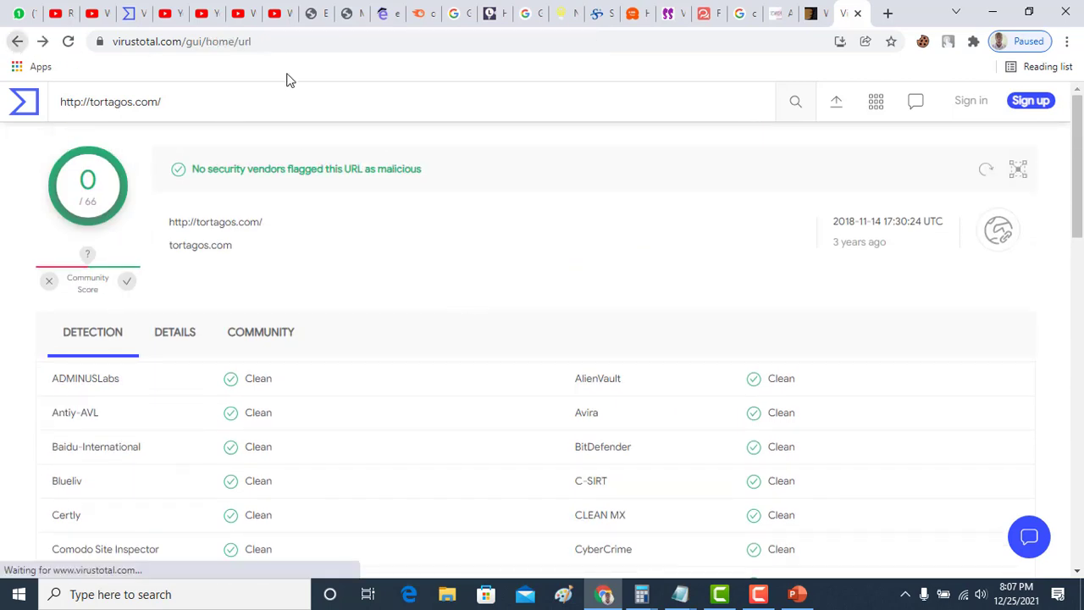
pyautogui.click(340, 326)
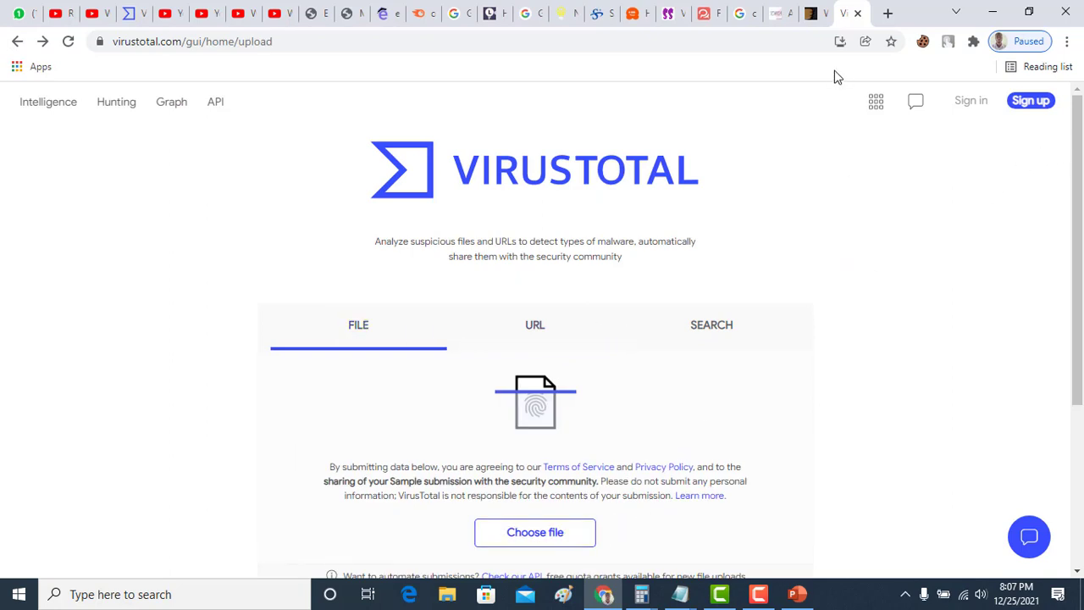
pyautogui.click(804, 19)
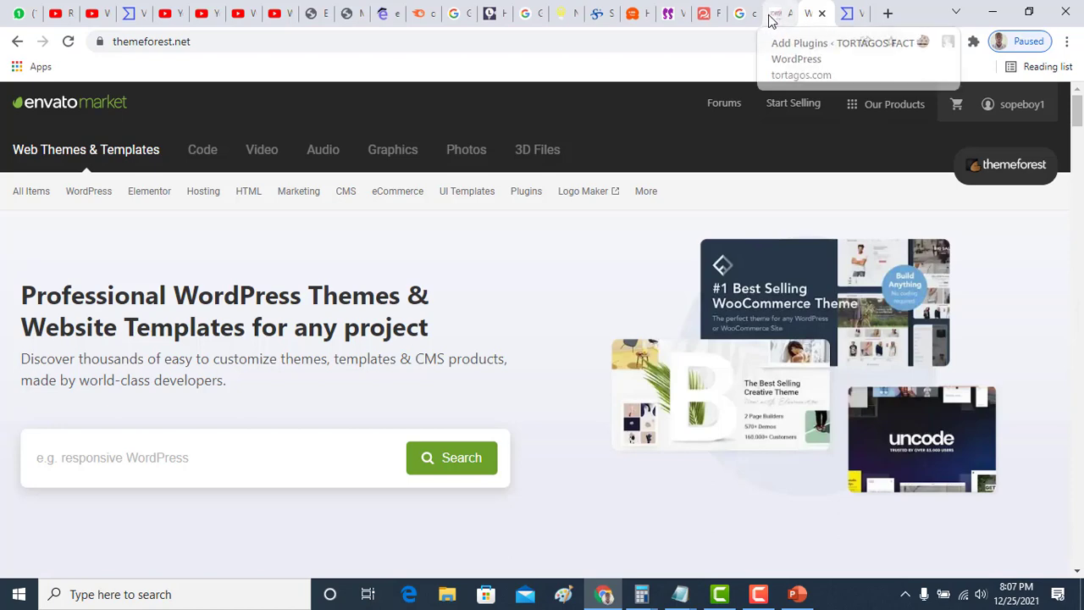
pyautogui.click(770, 15)
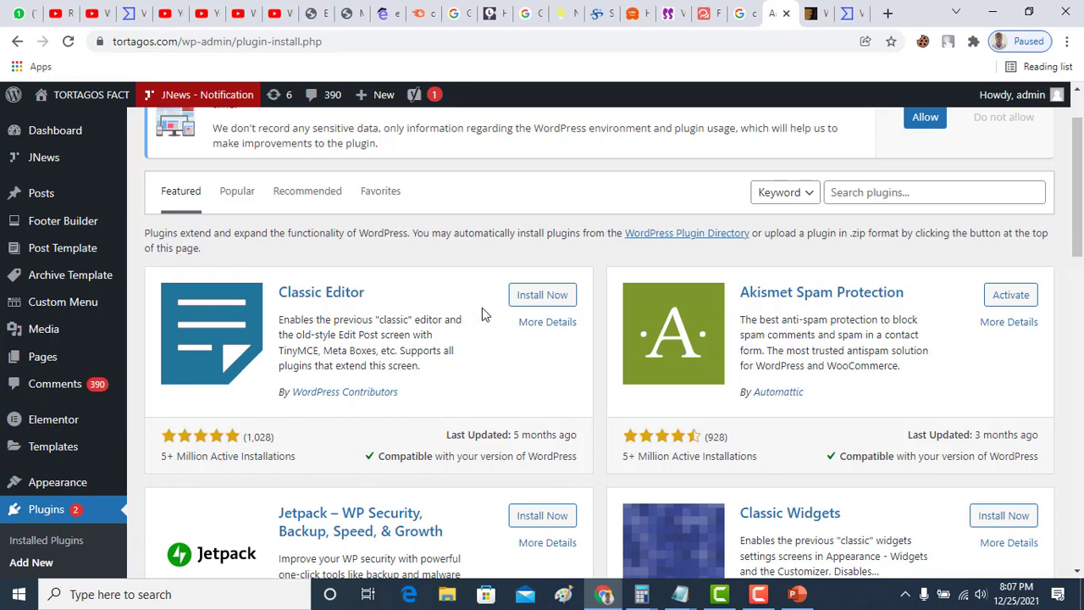
# Open the WEB SOLVE ALGORITHM channel's Videos tab in YouTube and browse the uploaded videos
pyautogui.click(92, 13)
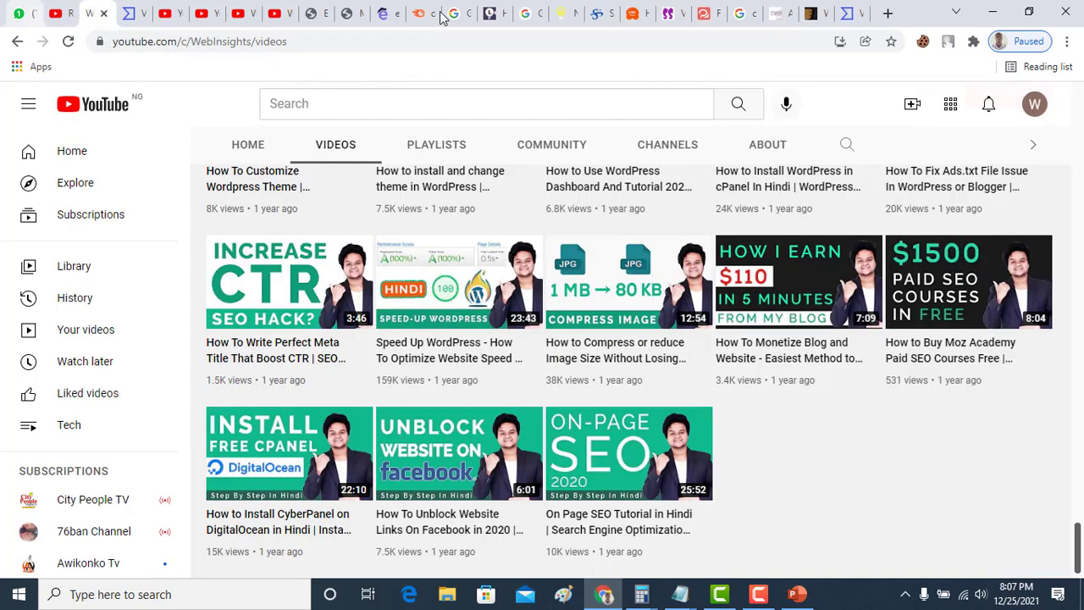
pyautogui.click(1034, 103)
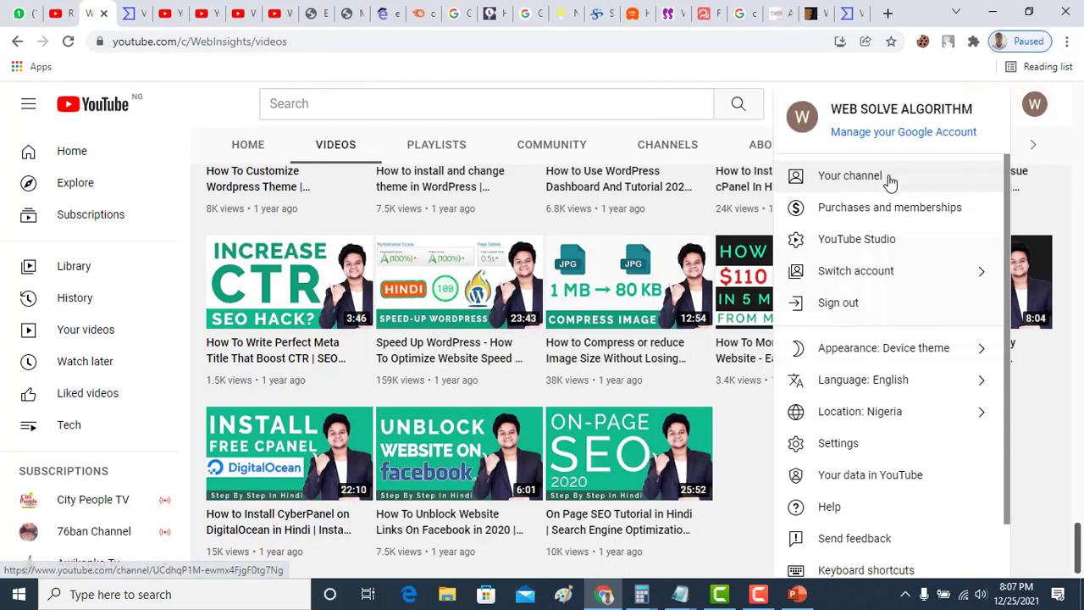
pyautogui.click(813, 175)
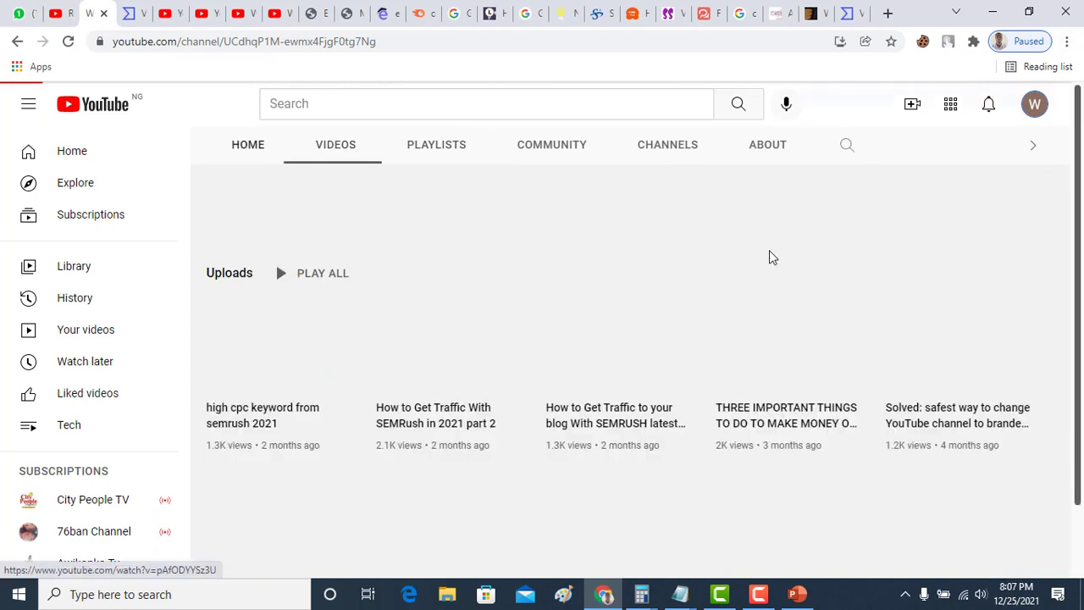
pyautogui.click(338, 229)
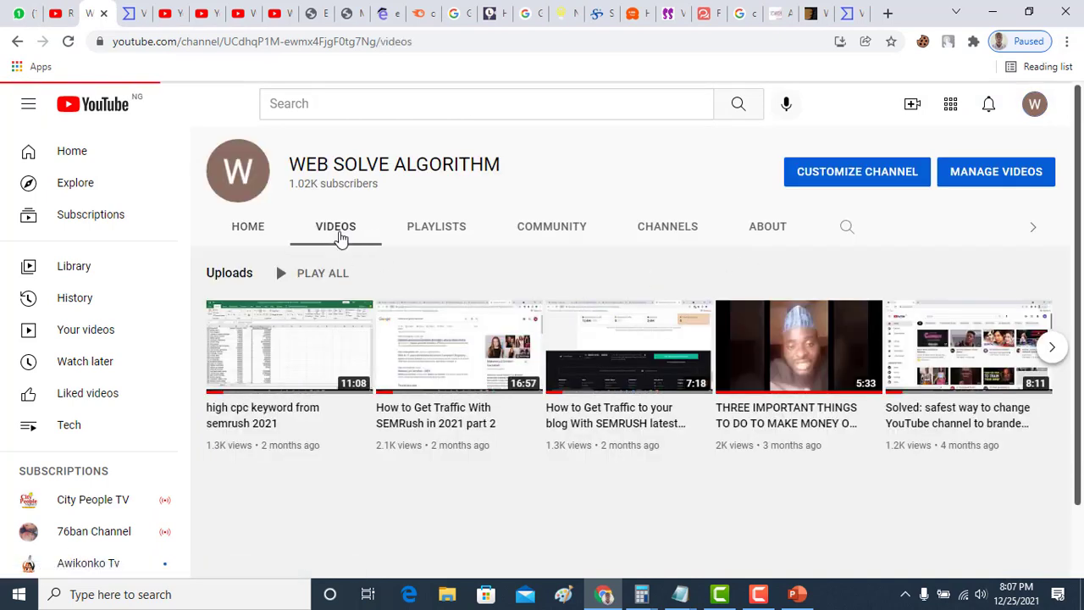
pyautogui.scroll(-1, 516, 253)
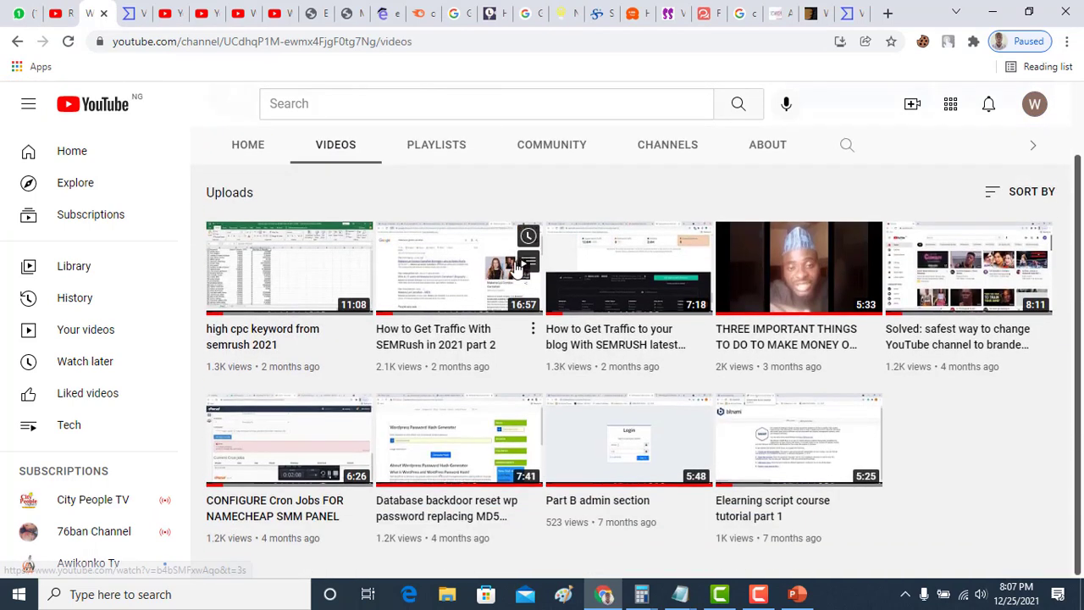
pyautogui.scroll(1, 525, 298)
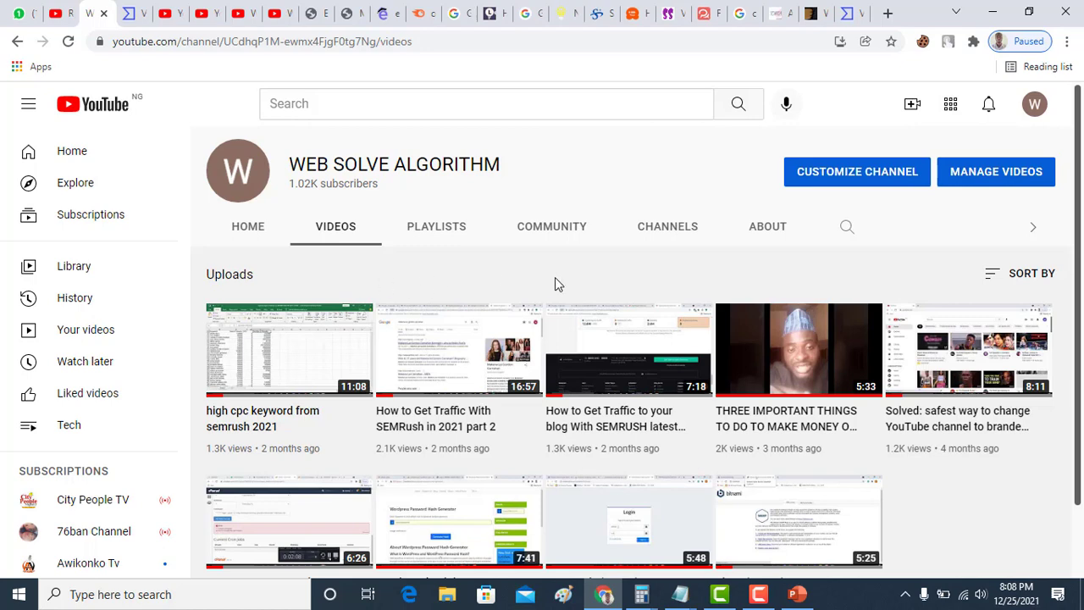
pyautogui.scroll(-2, 576, 277)
pyautogui.scroll(1, 598, 275)
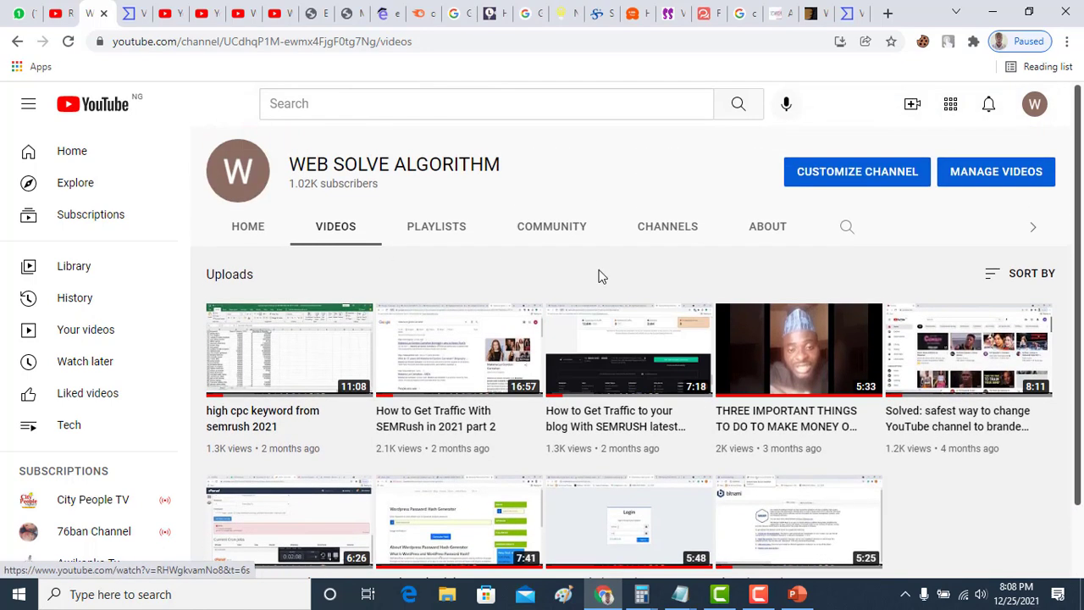